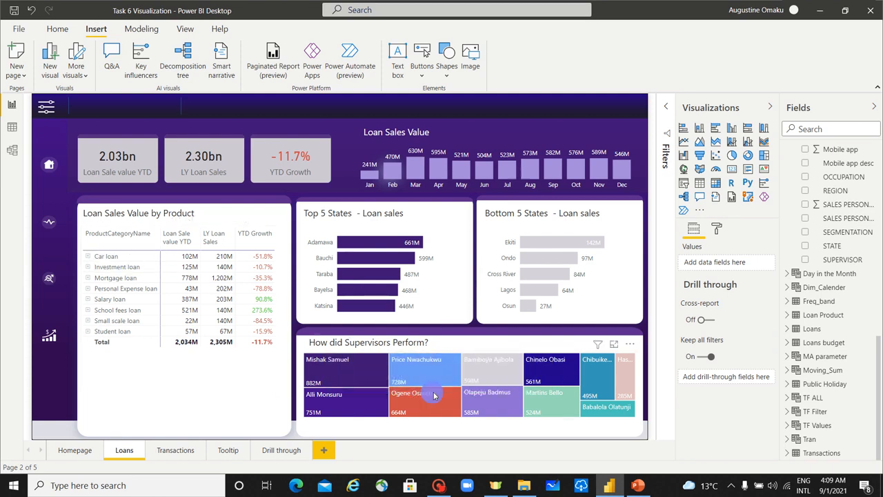
Step: Open the Drill through page and add an empty table visual in the page's blank body area
mouse_move(435, 395)
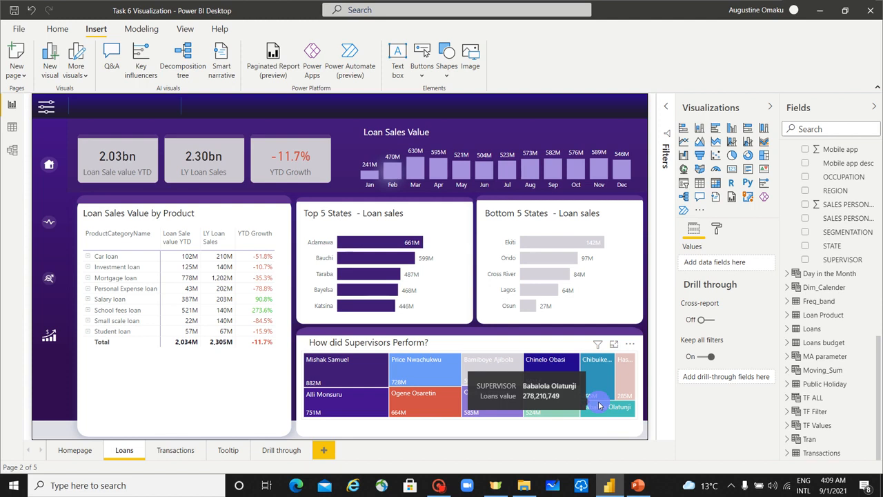
click(287, 452)
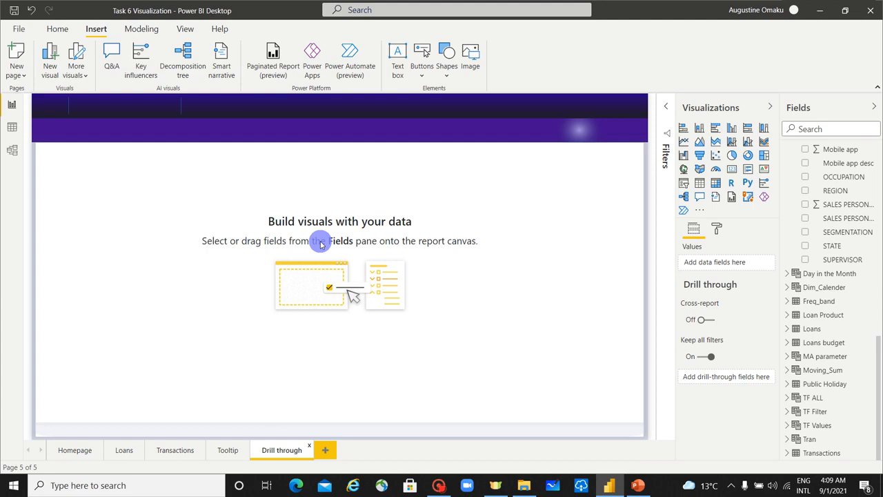
click(699, 183)
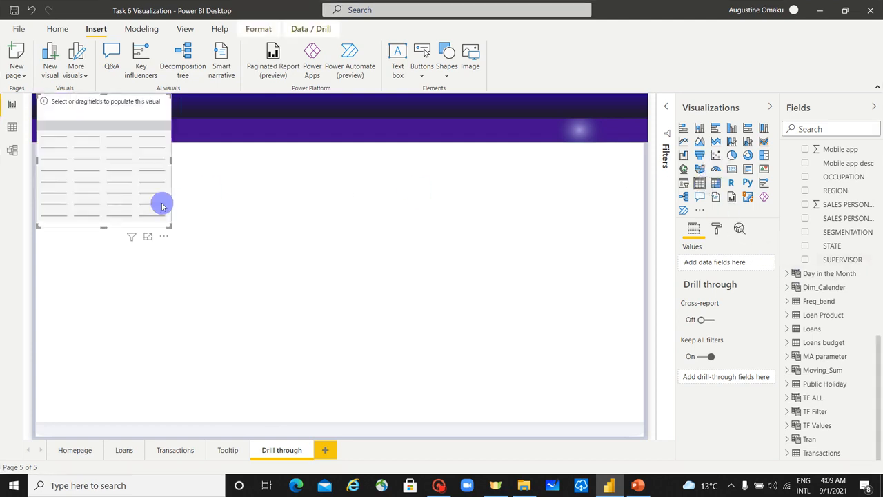
drag(162, 206, 270, 267)
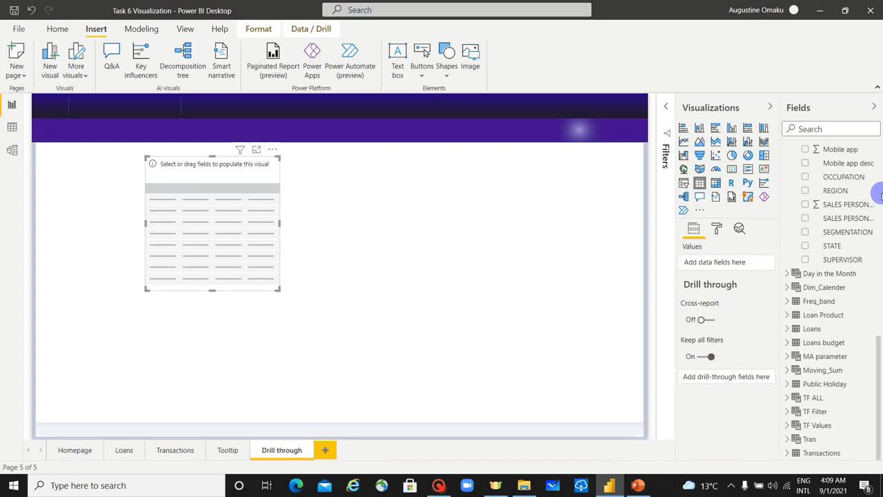
Step: Add the Customer fields CUSTOMER_ID, REGION and OCCUPATION to the table as columns, in that order
scroll(851, 286, up, 10)
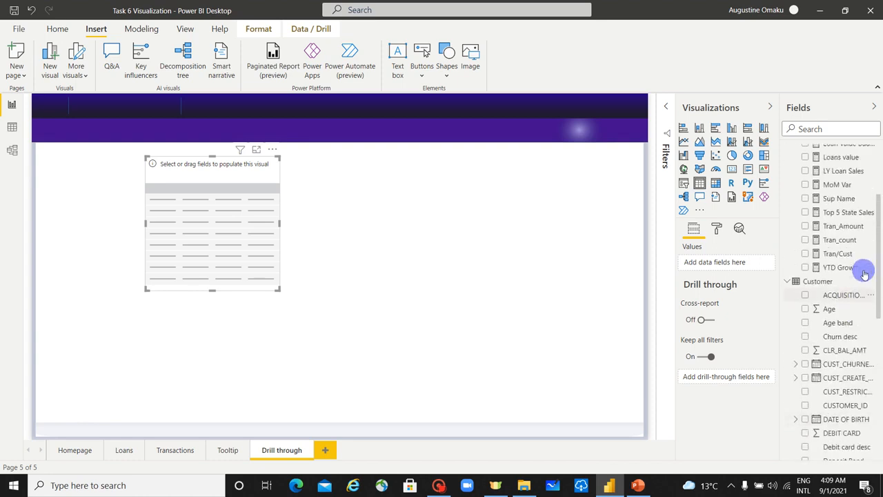
scroll(865, 274, down, 6)
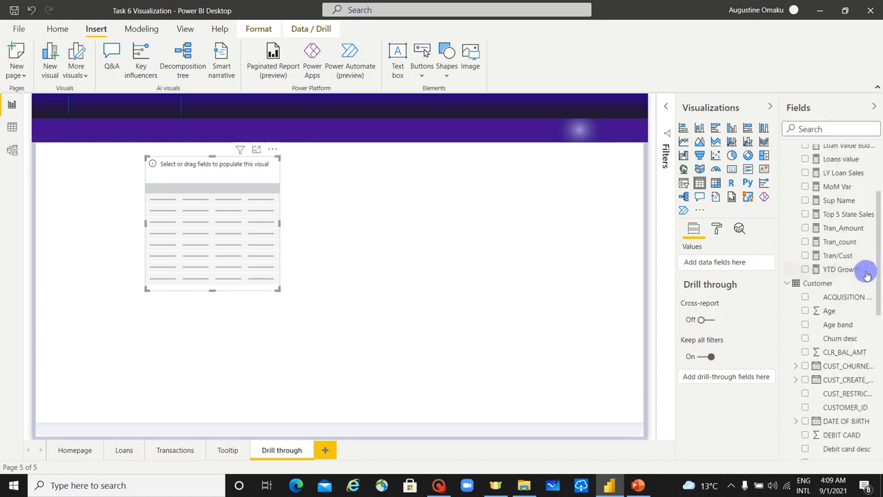
scroll(867, 275, down, 1)
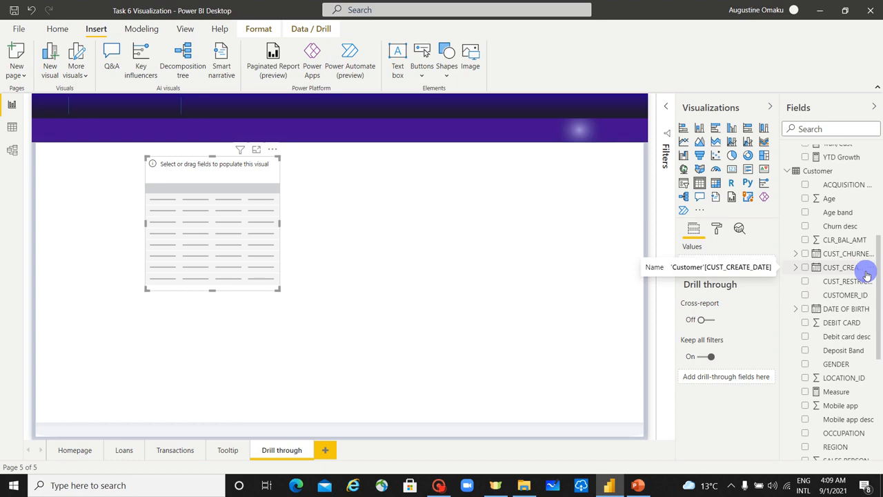
scroll(867, 274, down, 4)
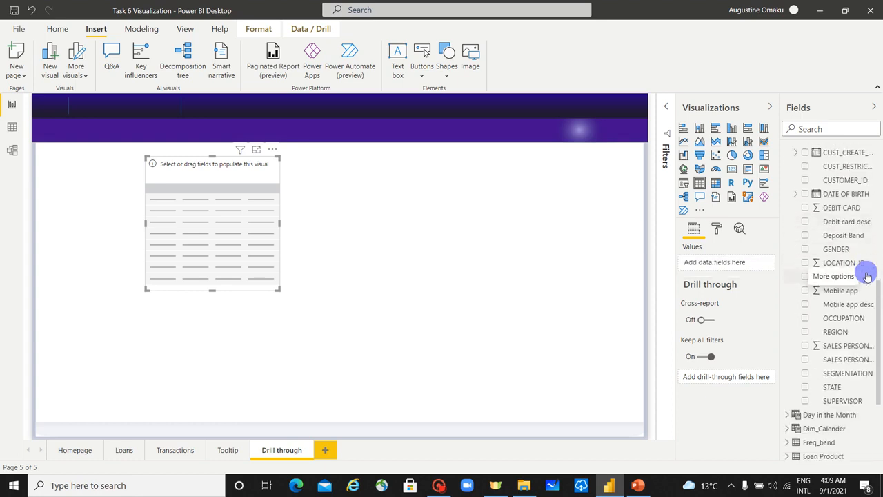
scroll(868, 280, up, 2)
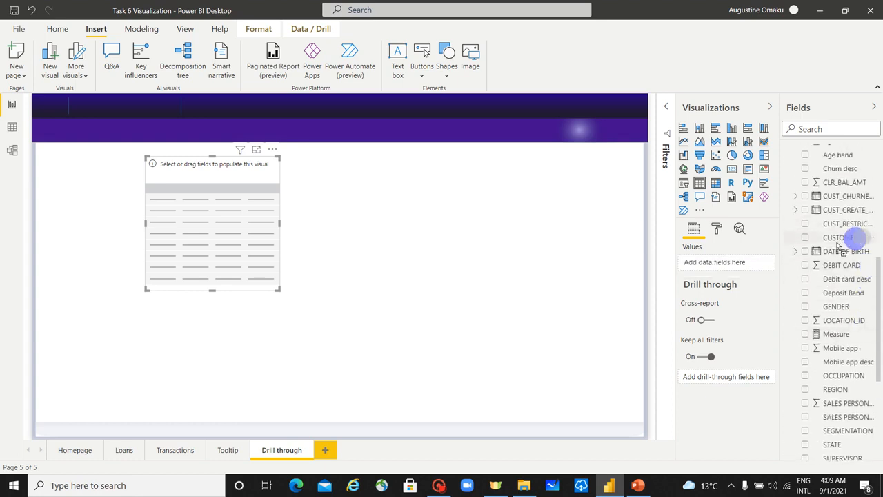
drag(838, 245, 690, 260)
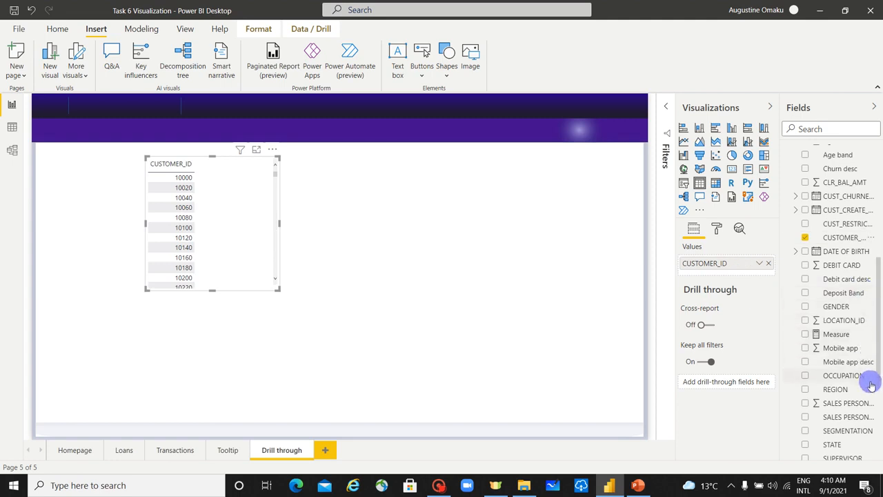
drag(841, 376, 748, 279)
drag(843, 391, 747, 276)
scroll(857, 411, down, 2)
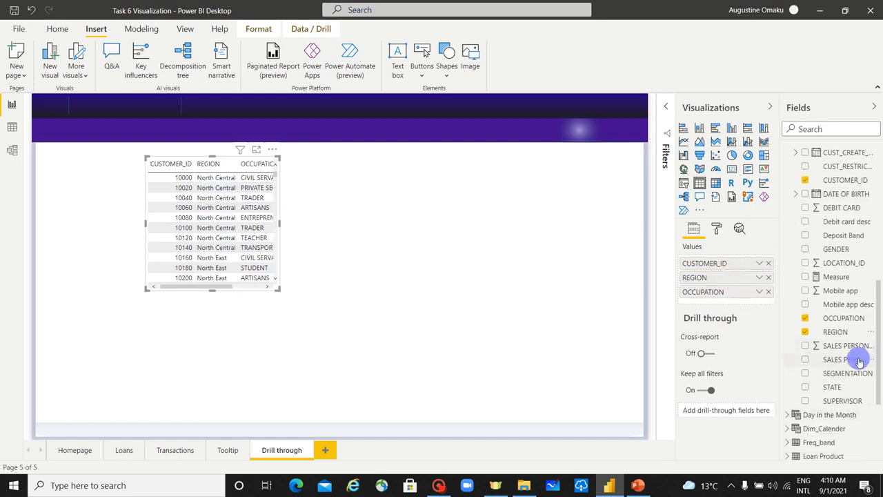
Step: Insert SUPERVISOR and SALES PERSON NAME between CUSTOMER_ID and REGION, and enlarge the table to fill most of the page body
drag(860, 362, 735, 270)
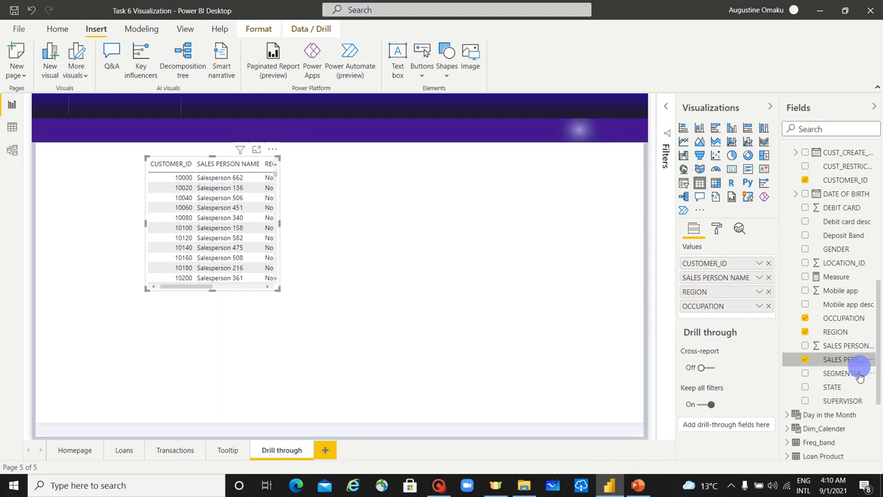
drag(842, 400, 742, 269)
drag(279, 289, 619, 423)
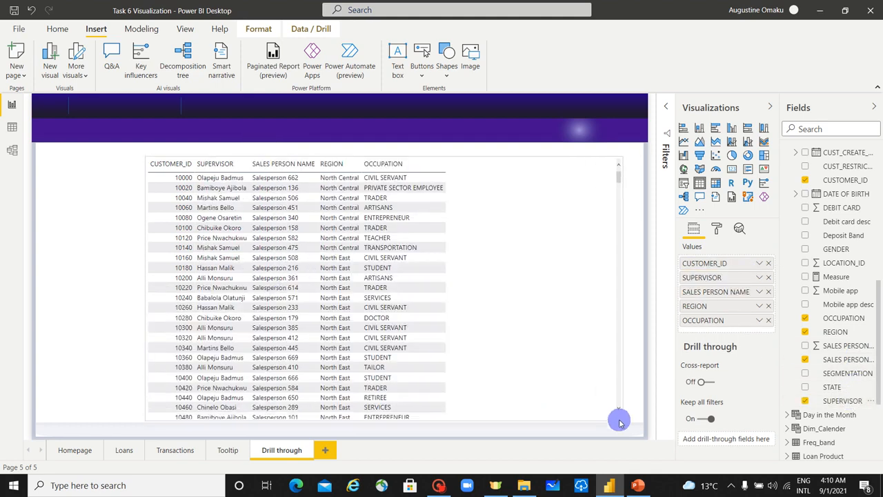
drag(144, 157, 62, 147)
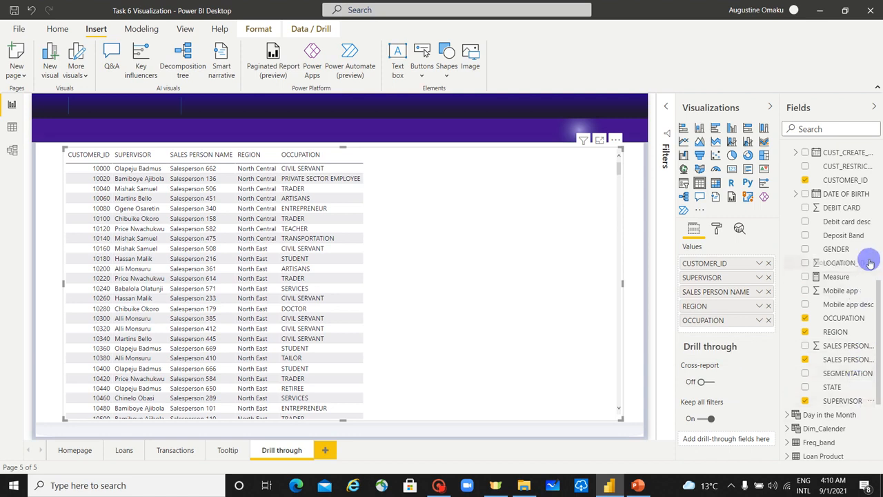
Step: Add Debit card desc, Mobile app desc and Age band from the Customer table after the OCCUPATION column
drag(864, 224, 731, 331)
scroll(878, 245, up, 3)
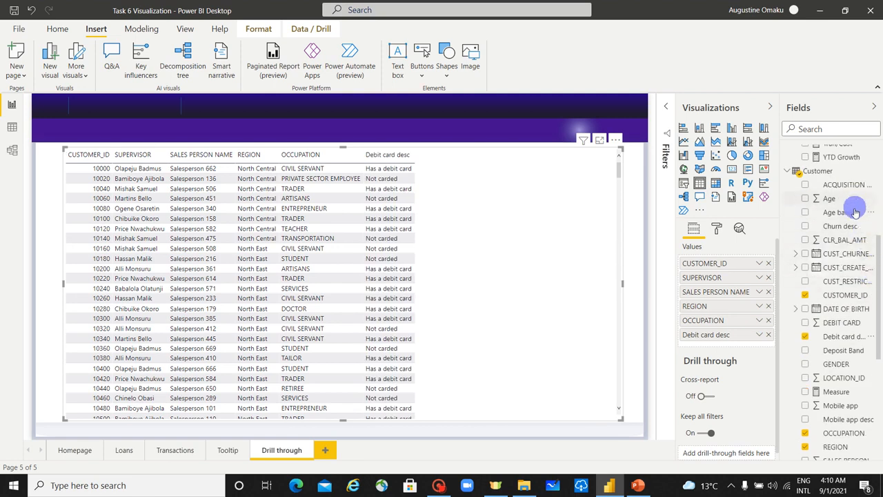
drag(854, 212, 731, 345)
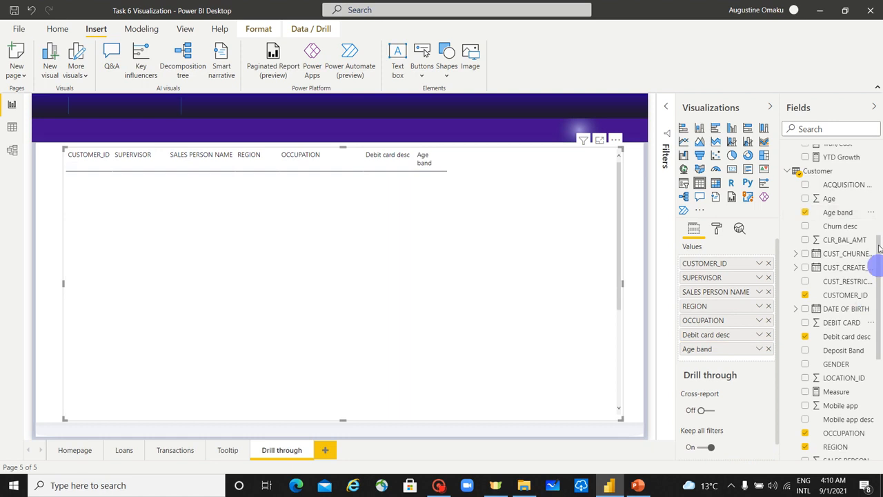
scroll(879, 325, down, 2)
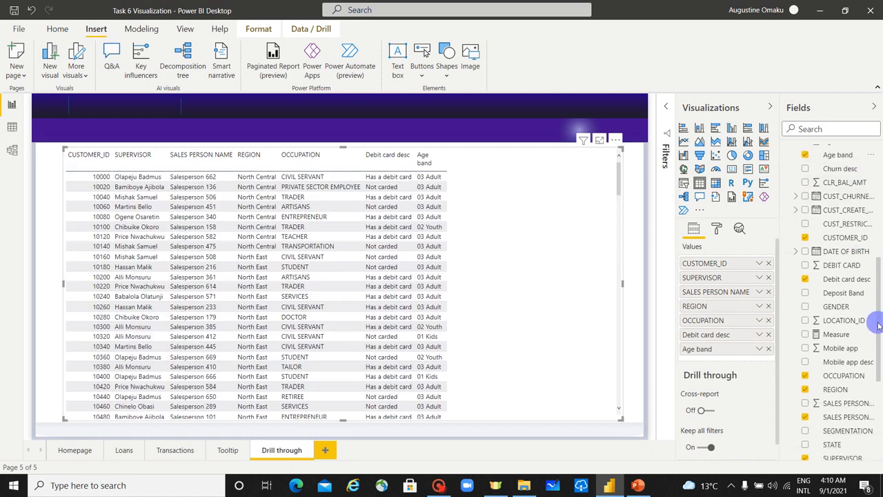
scroll(879, 326, down, 2)
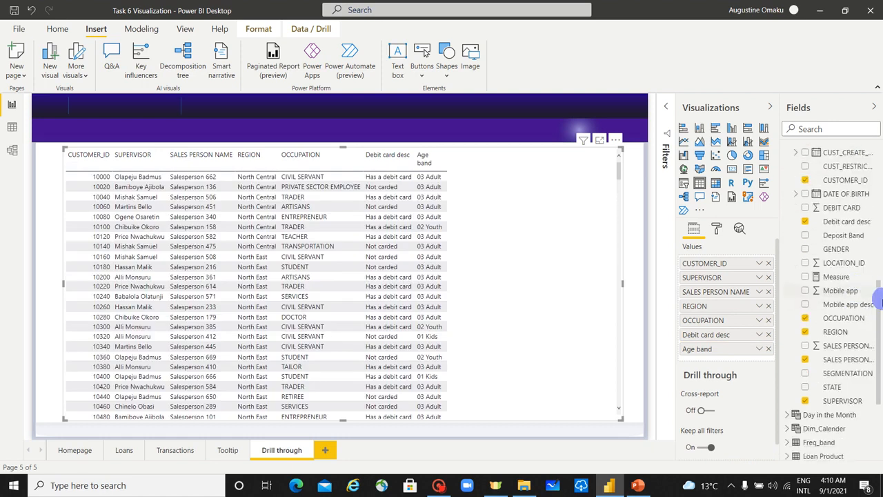
drag(865, 308, 731, 345)
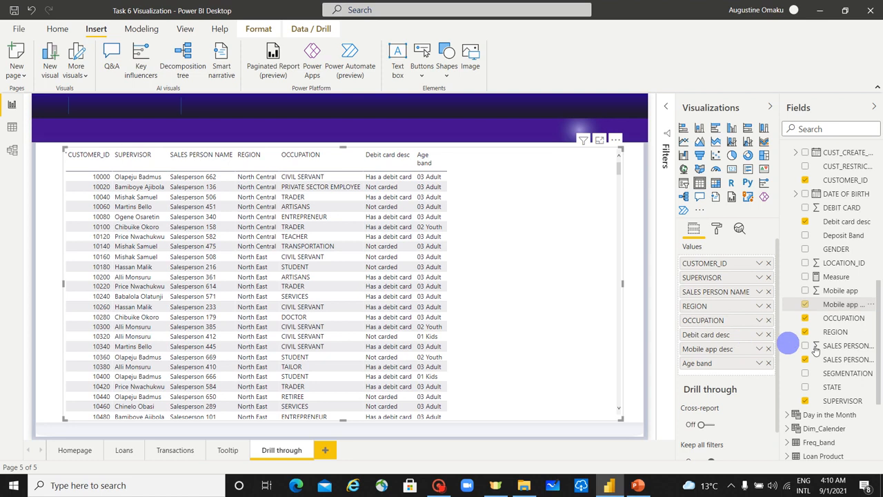
Step: Append ProductCategoryName and ProductSubcategoryName from the Loan Product table as the last columns and view them in the visual
scroll(875, 359, down, 2)
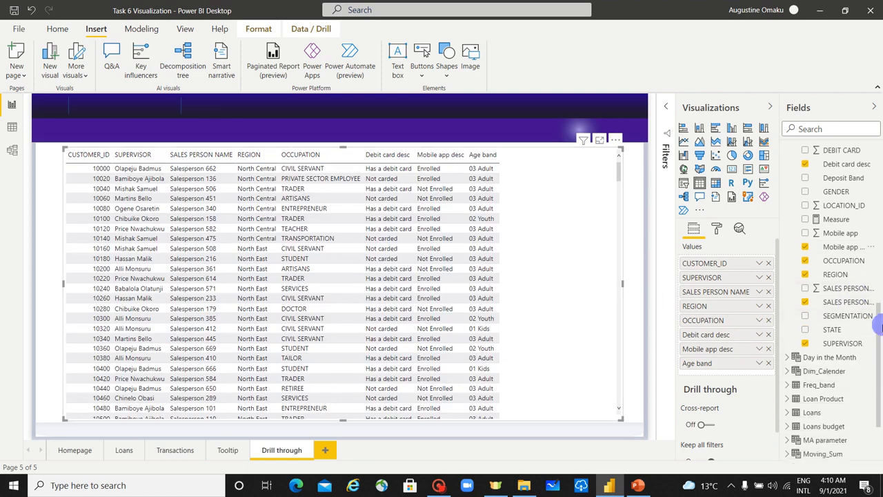
scroll(878, 335, down, 3)
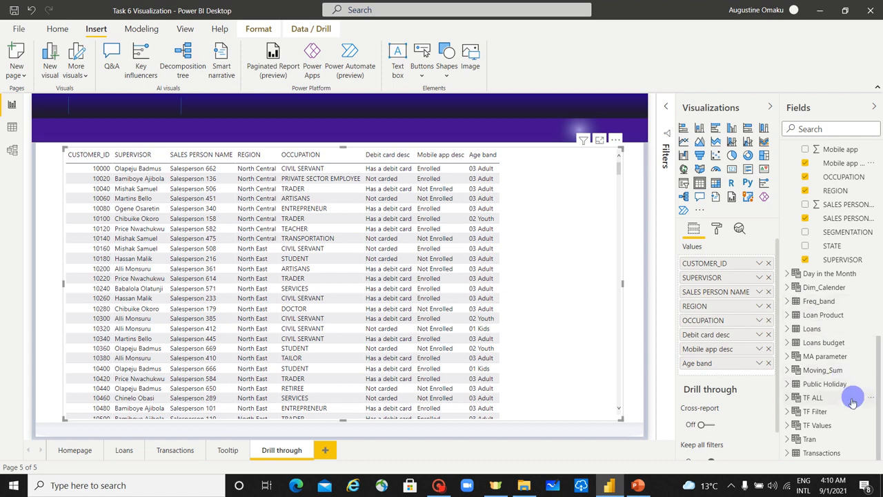
click(789, 317)
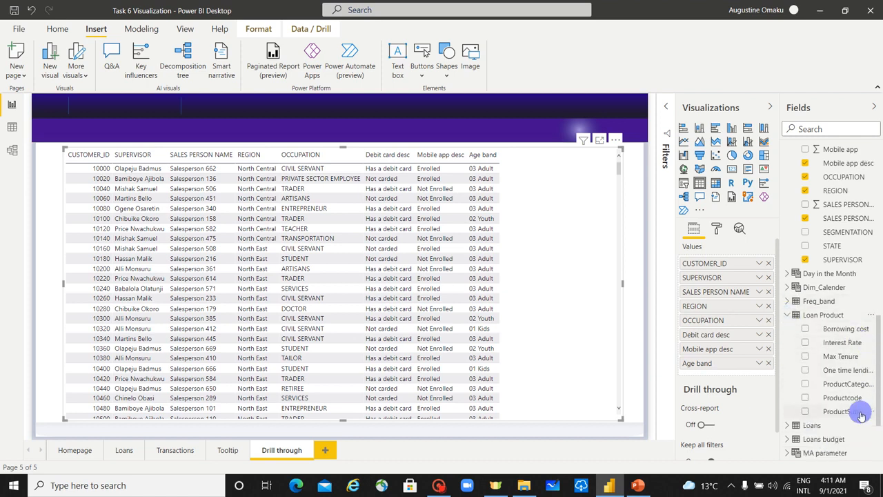
drag(855, 384, 724, 374)
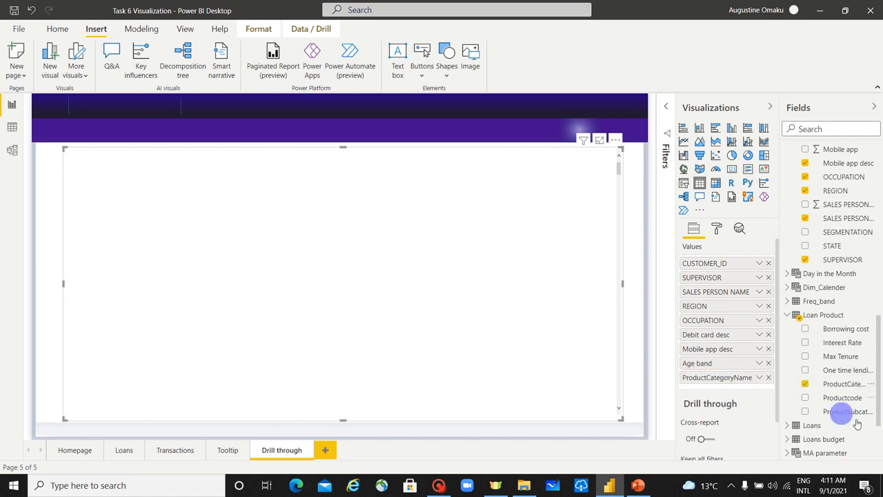
drag(847, 412, 745, 384)
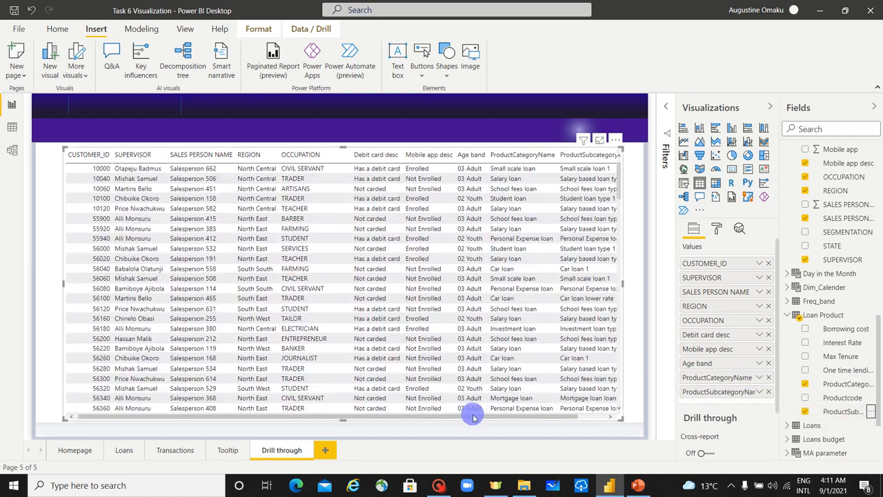
drag(472, 417, 581, 419)
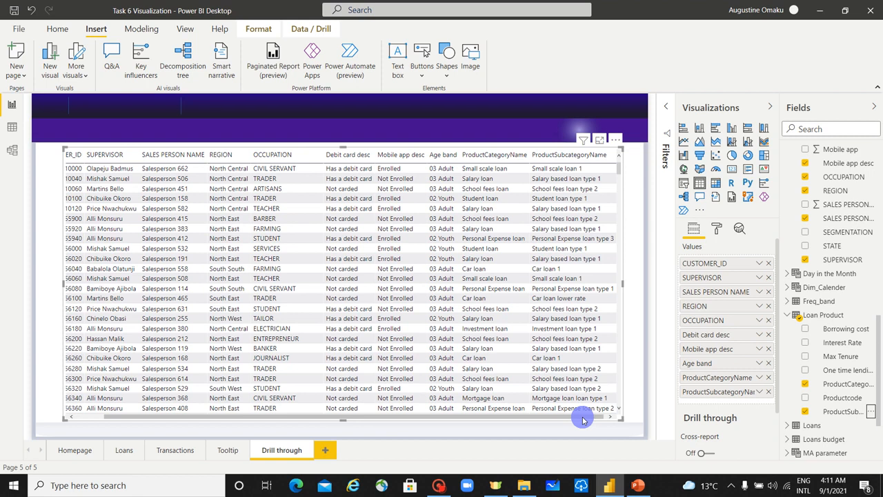
Step: Add the Loans value measure as the last column and widen the table to the page body's side edges
scroll(828, 365, up, 10)
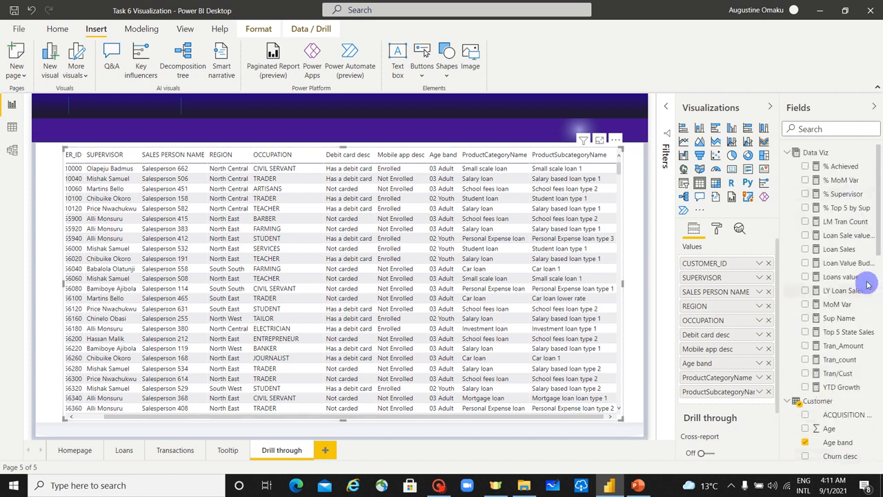
drag(849, 277, 747, 400)
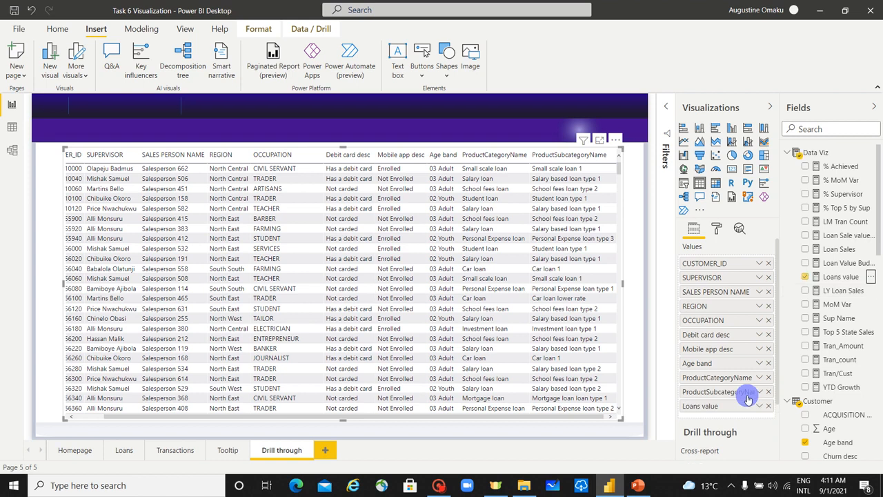
drag(556, 419, 631, 419)
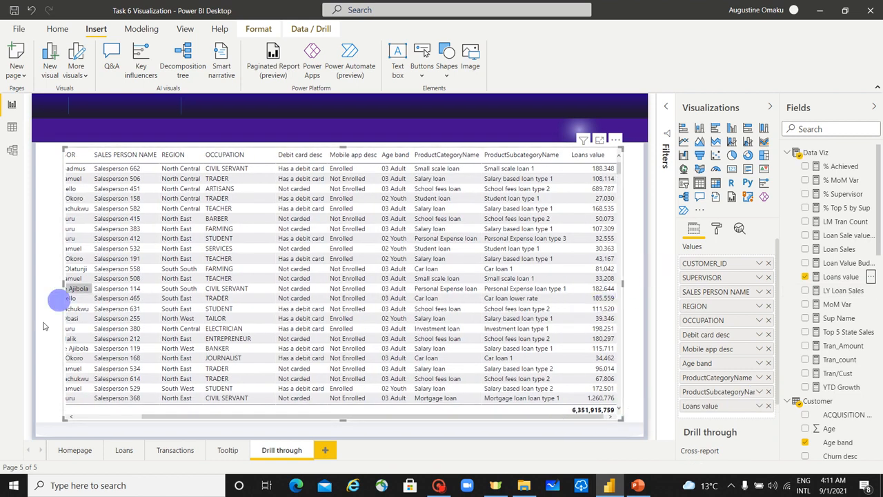
drag(64, 419, 40, 422)
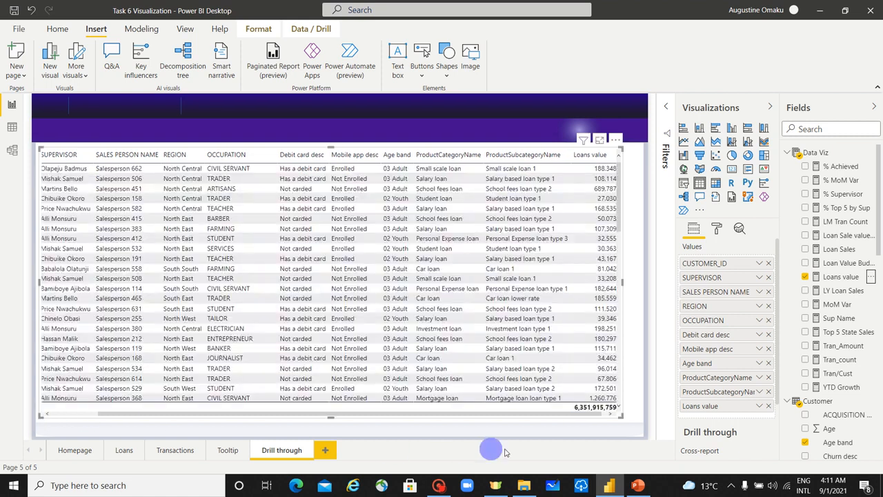
drag(628, 419, 643, 423)
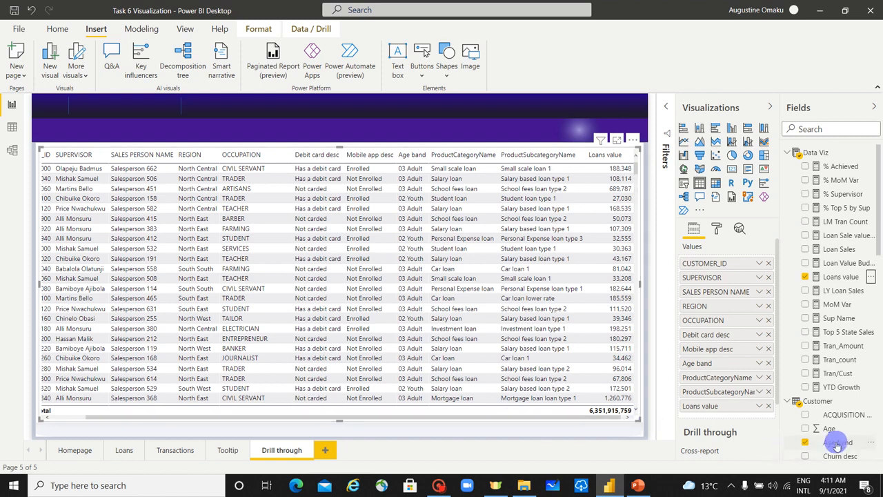
Step: Set SUPERVISOR and ProductCategoryName as the page's drill-through fields, leaving both unfiltered and their filter cards collapsed
click(534, 121)
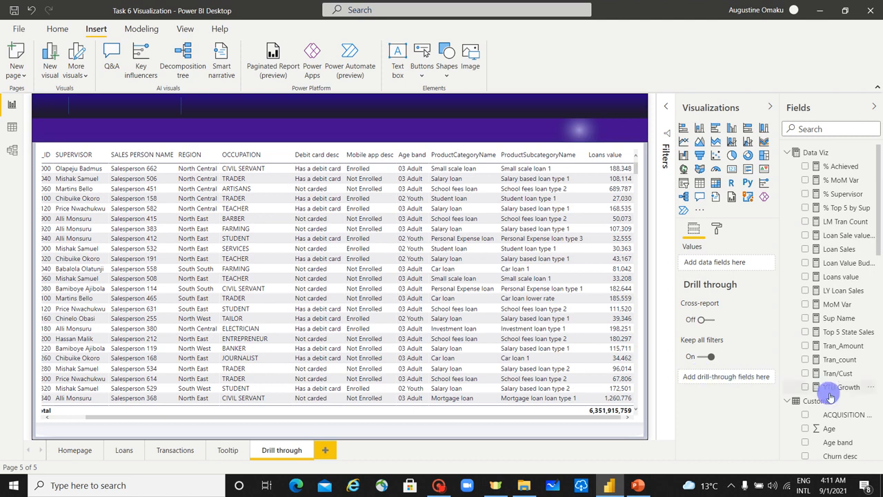
scroll(814, 393, down, 10)
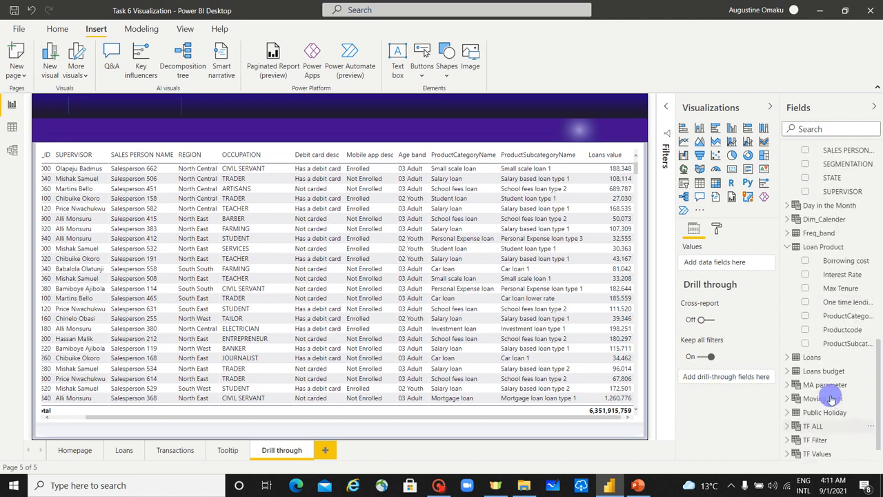
scroll(831, 400, up, 5)
drag(830, 347, 738, 383)
scroll(867, 364, down, 5)
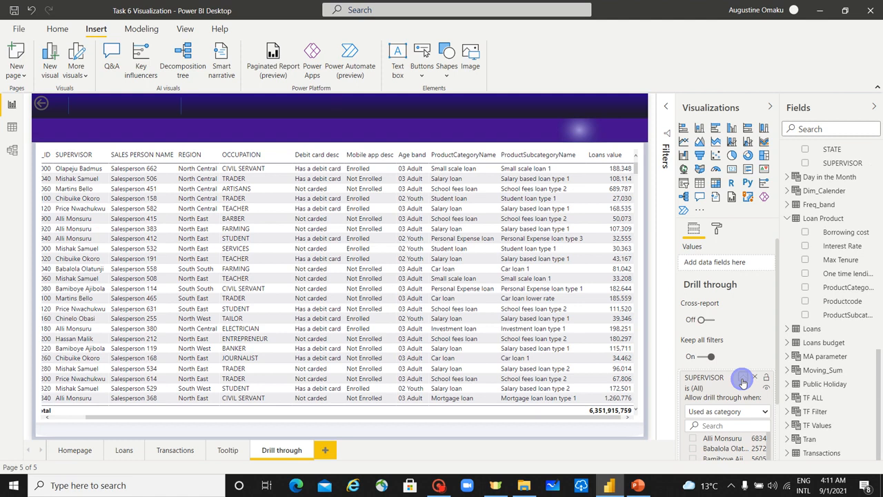
click(743, 379)
drag(841, 292, 731, 401)
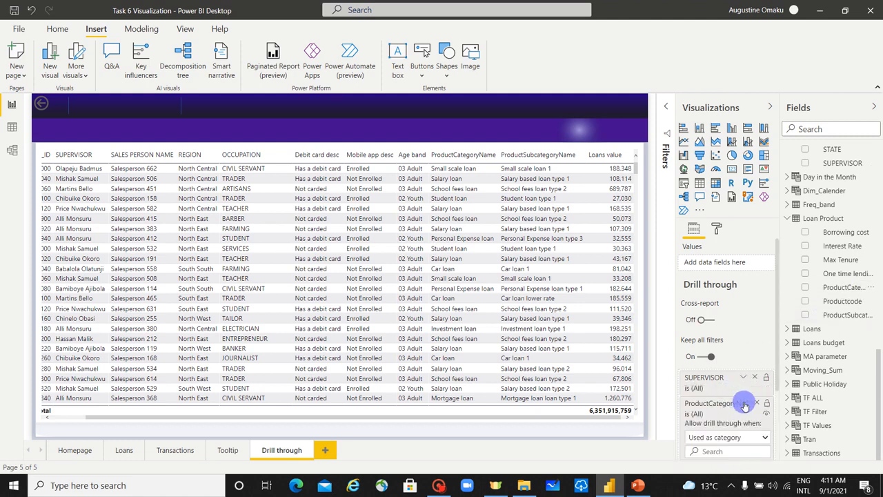
click(746, 402)
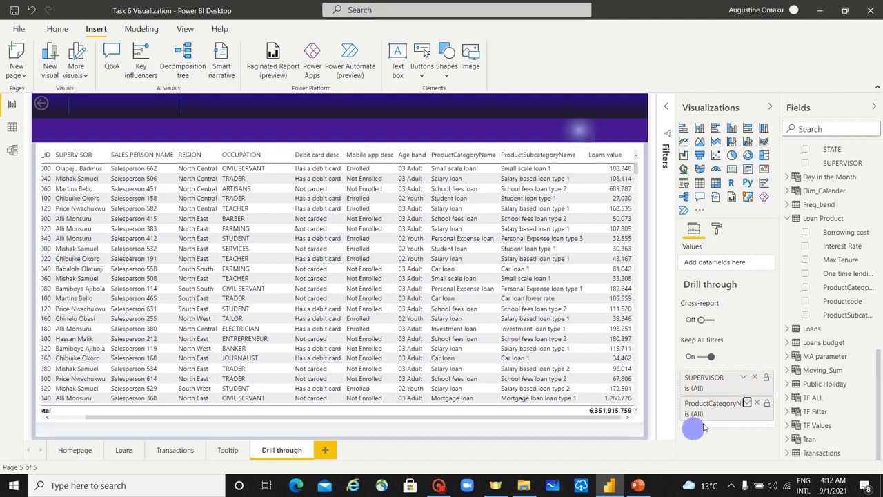
Step: Change the back button icon's line color to white on the Drill through page
click(45, 109)
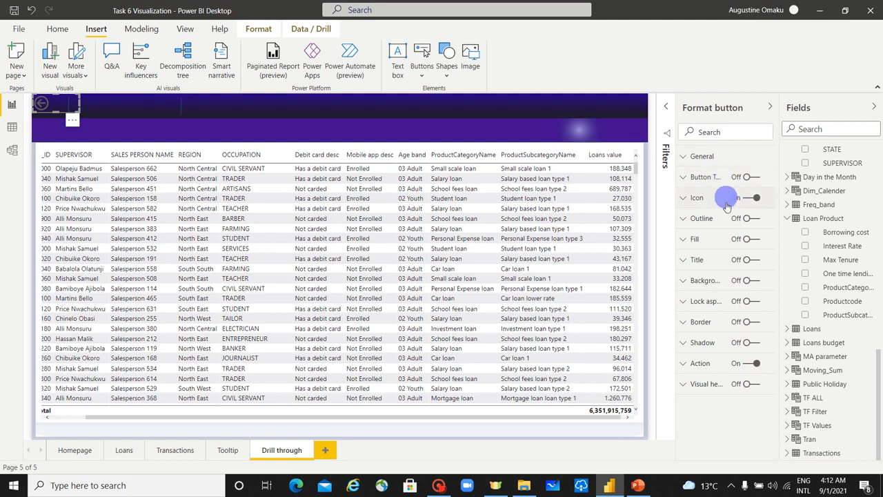
click(687, 206)
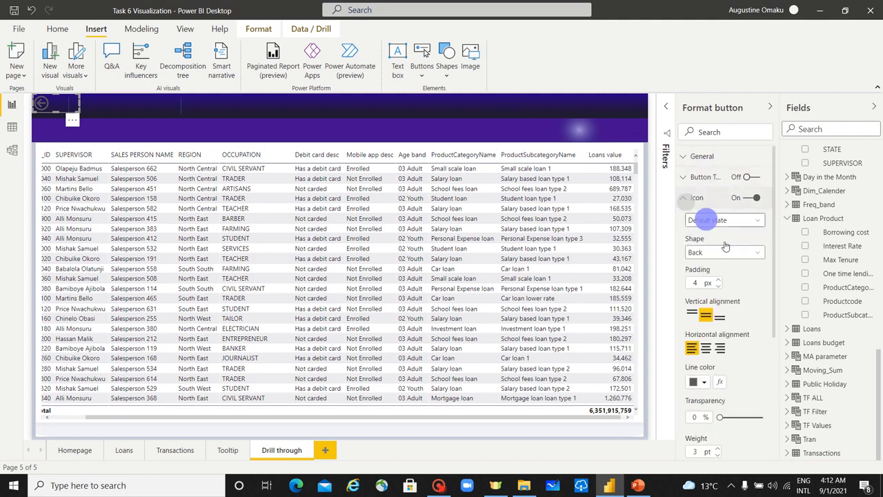
click(697, 382)
click(722, 329)
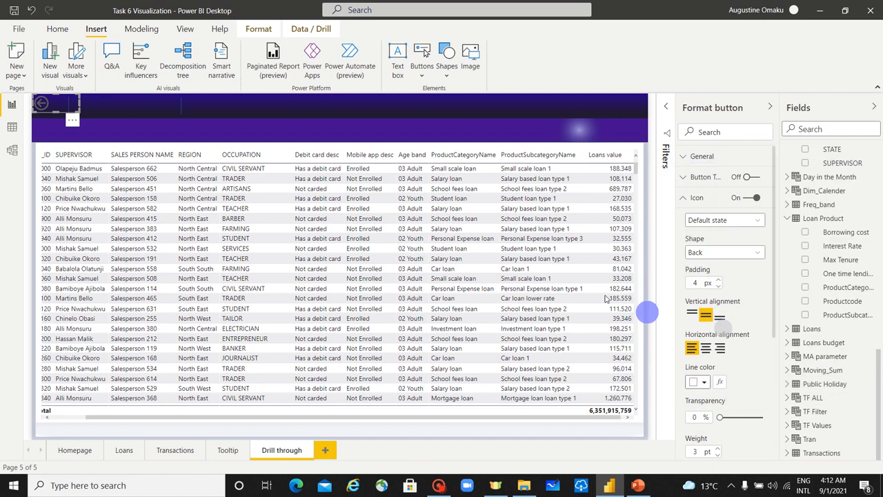
click(233, 122)
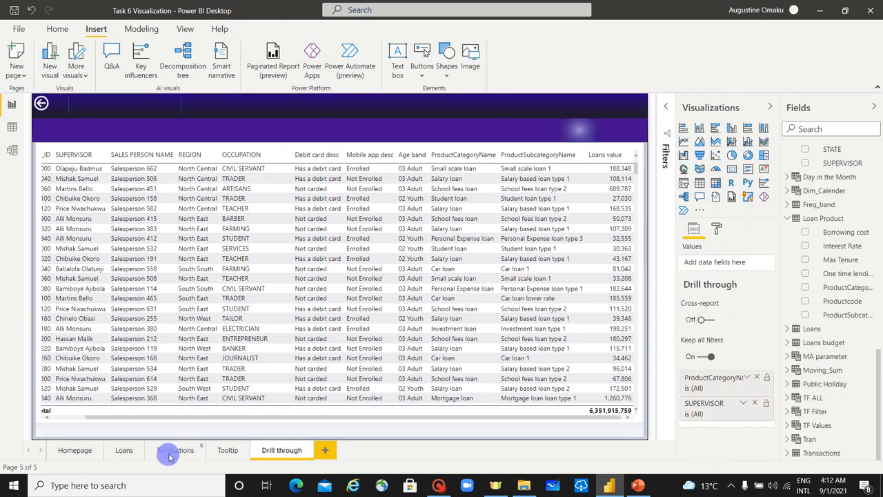
Step: Test drilling through from the largest supervisor tile on the Loans page, check the Loans value total, and return with the back button
click(125, 449)
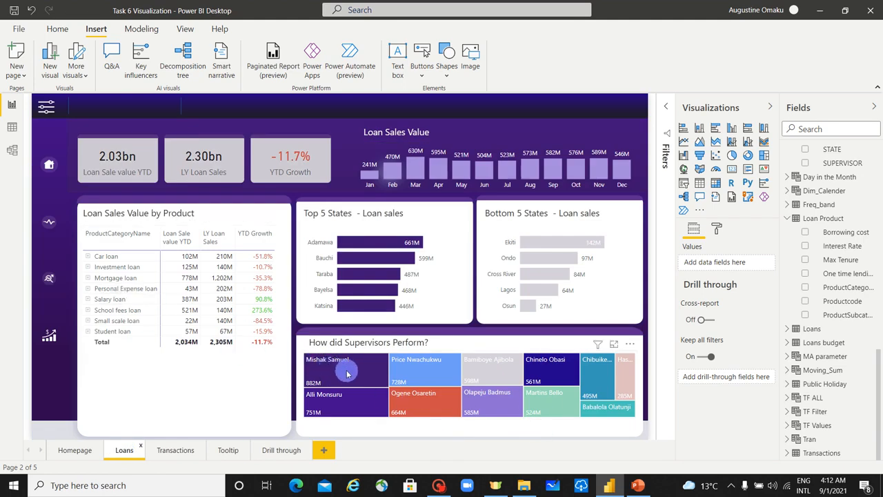
mouse_move(348, 373)
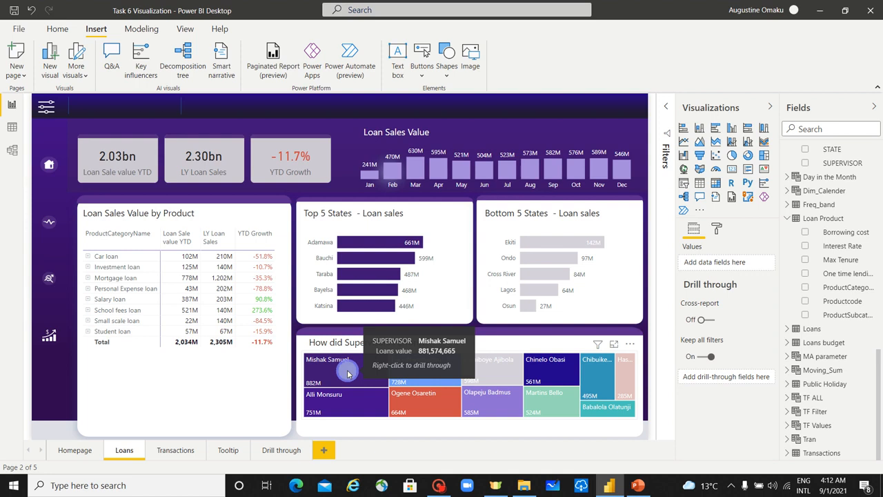
right_click(348, 373)
mouse_move(404, 324)
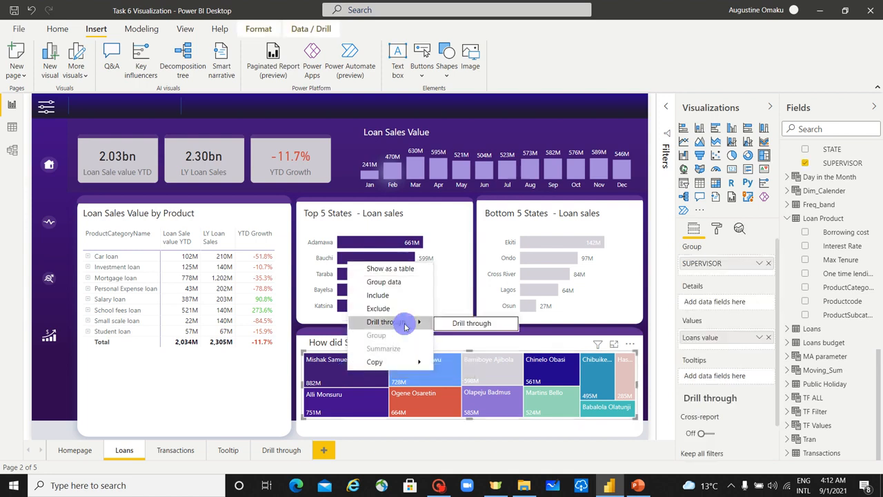
click(455, 323)
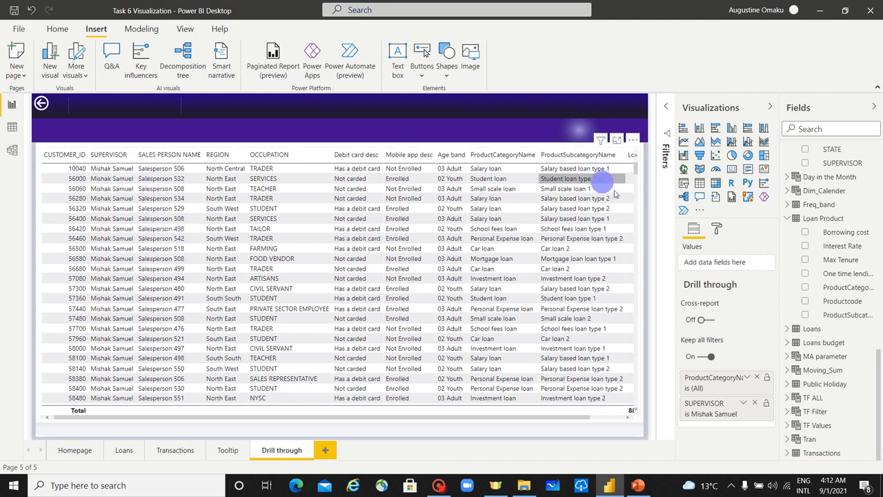
drag(576, 419, 630, 410)
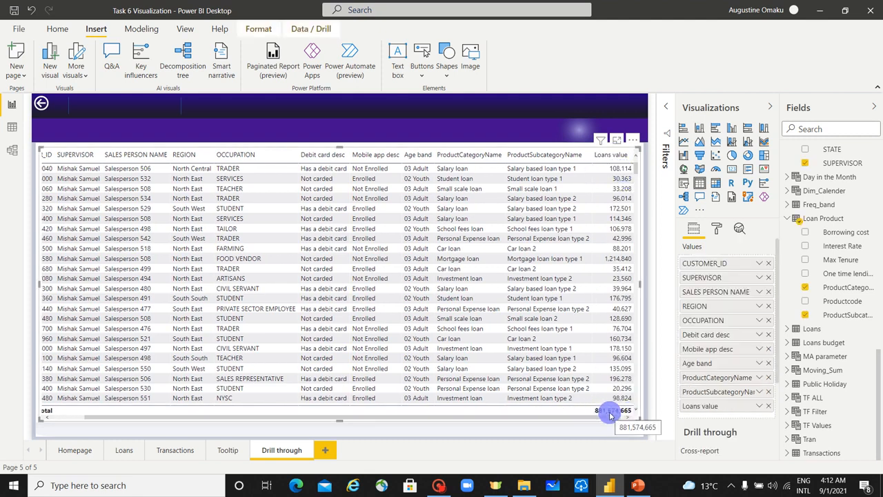
ctrl+click(42, 101)
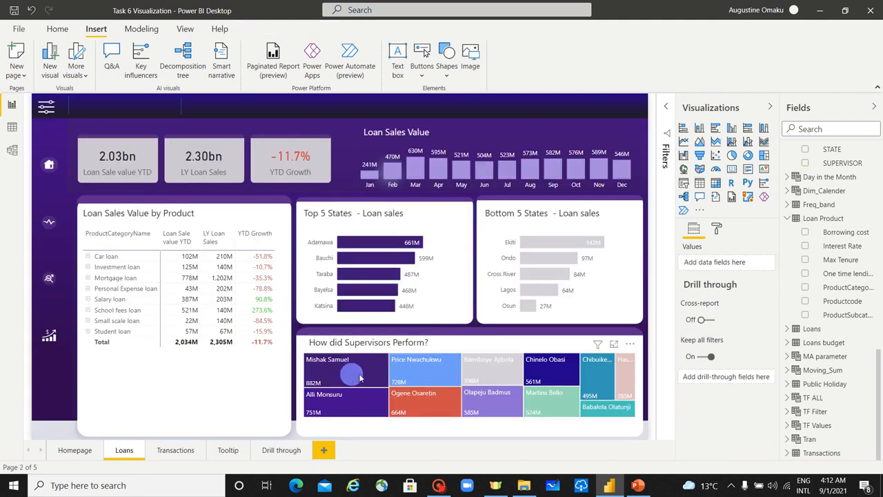
Step: Test drilling through from Mortgage loan in the product matrix, review the detail table's columns, and return to the Loans page
mouse_move(352, 374)
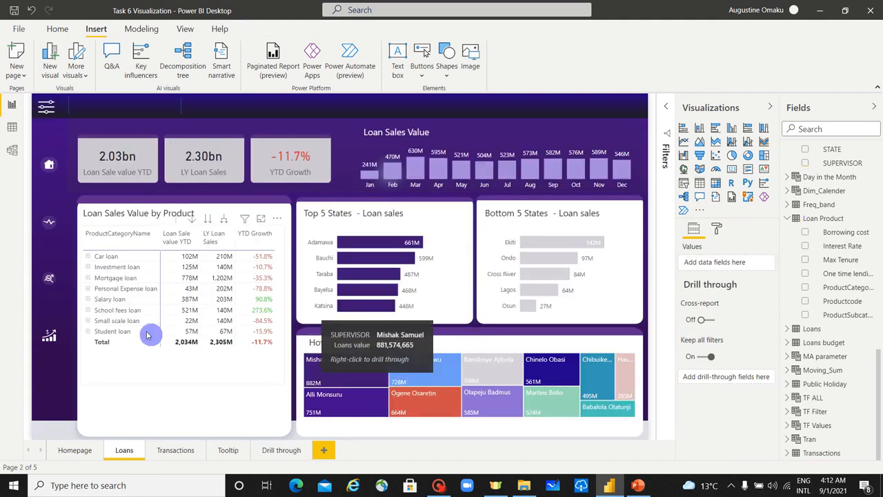
right_click(136, 281)
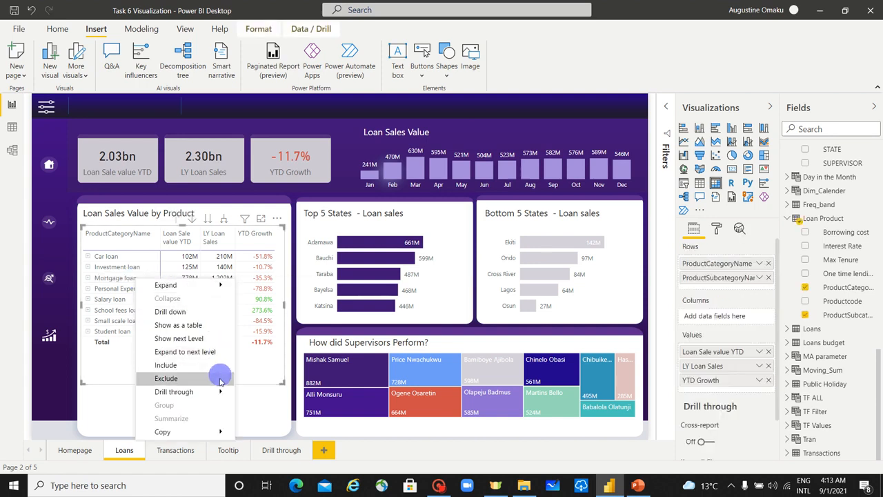
mouse_move(218, 391)
click(253, 392)
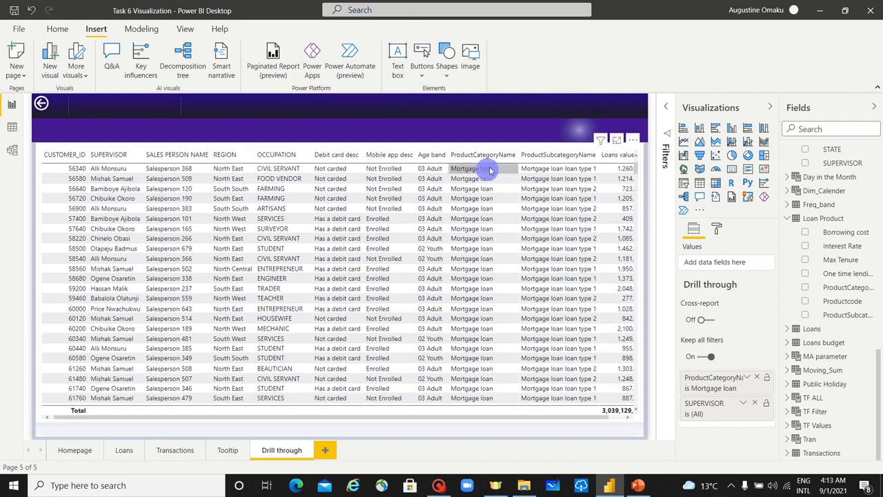
drag(503, 414, 561, 418)
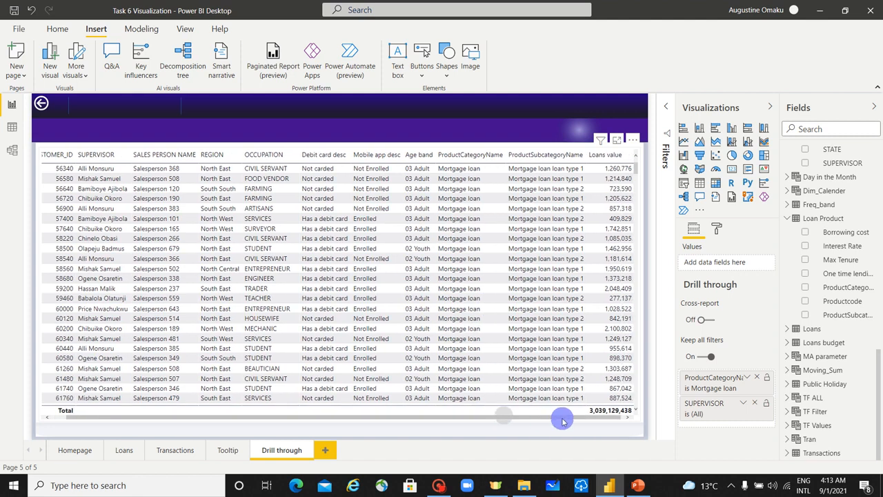
drag(478, 416, 345, 414)
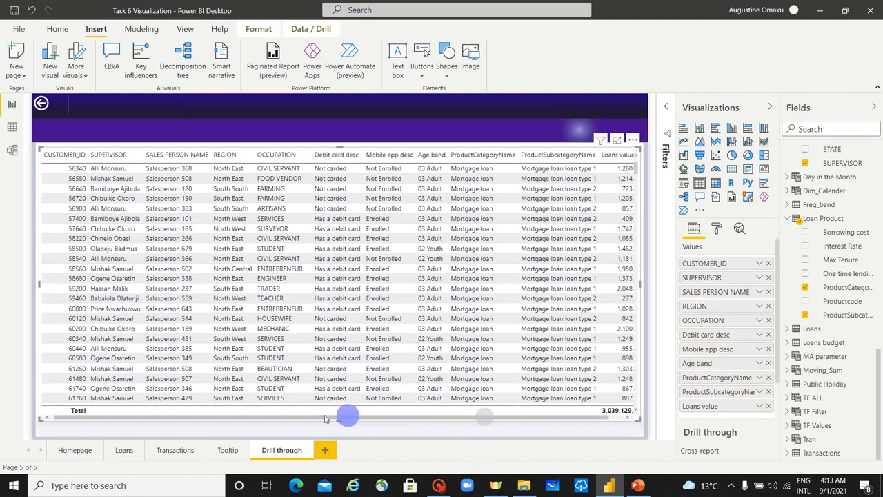
click(42, 104)
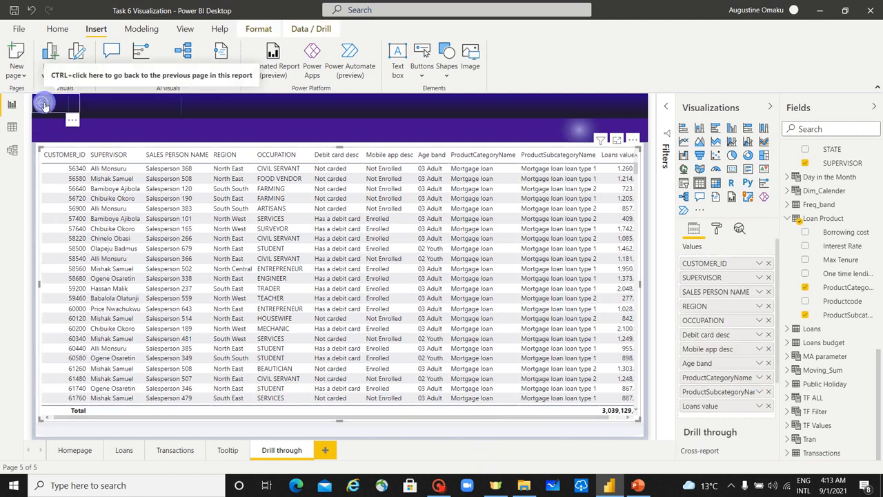
ctrl+click(44, 104)
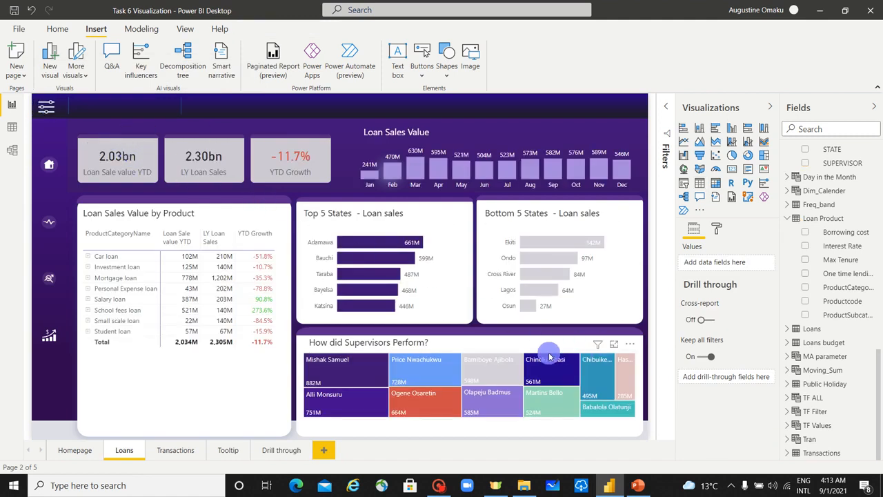
Step: Insert a blank button on the Loans page and place it just beneath the right end of the supervisor treemap
mouse_move(532, 349)
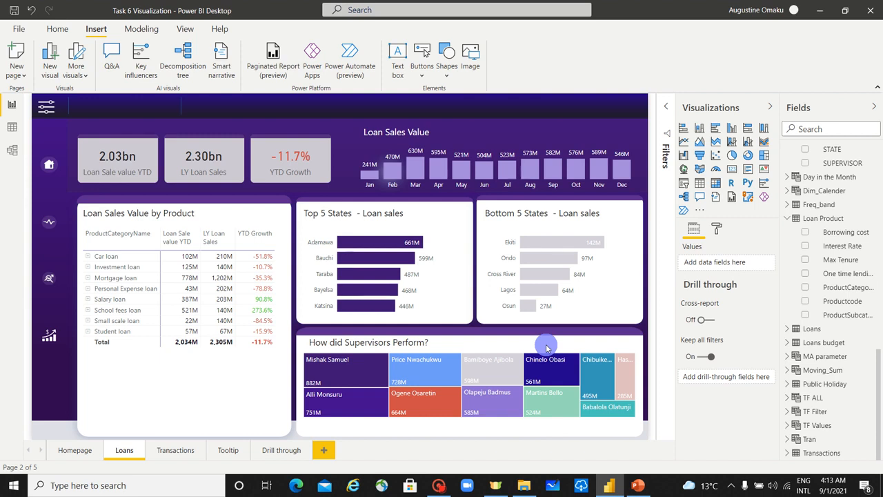
click(422, 80)
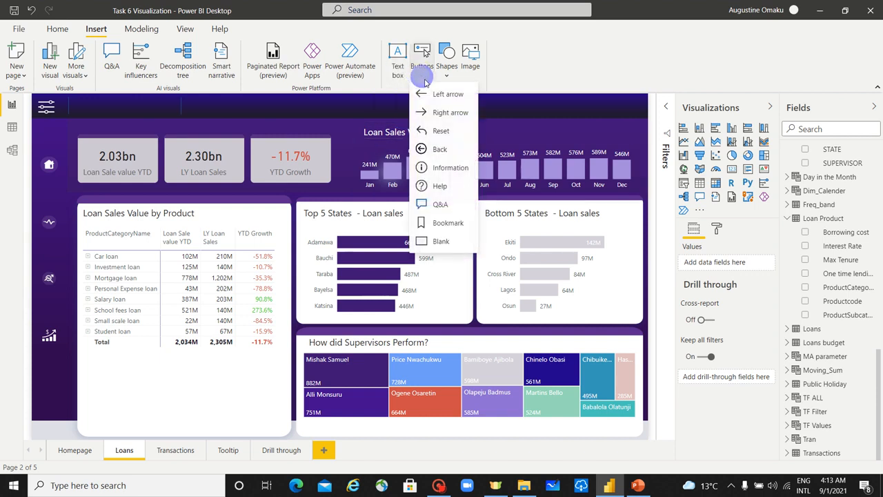
click(444, 240)
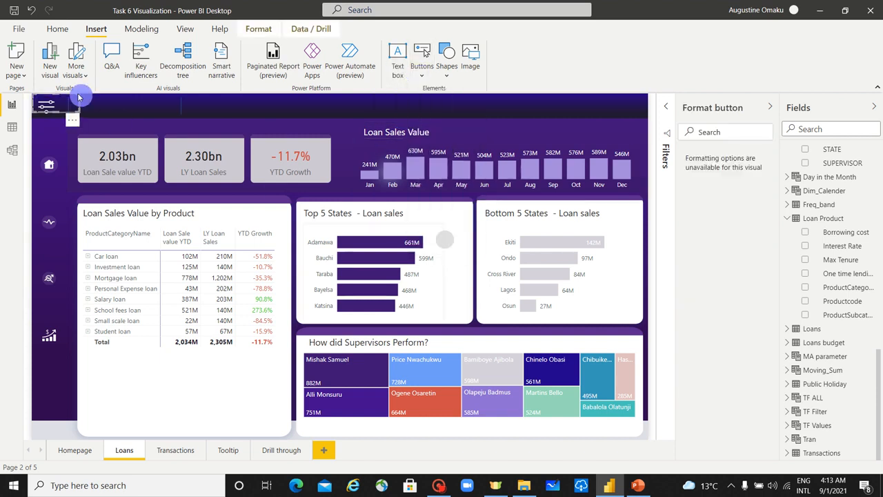
drag(78, 96, 630, 433)
drag(541, 428, 526, 435)
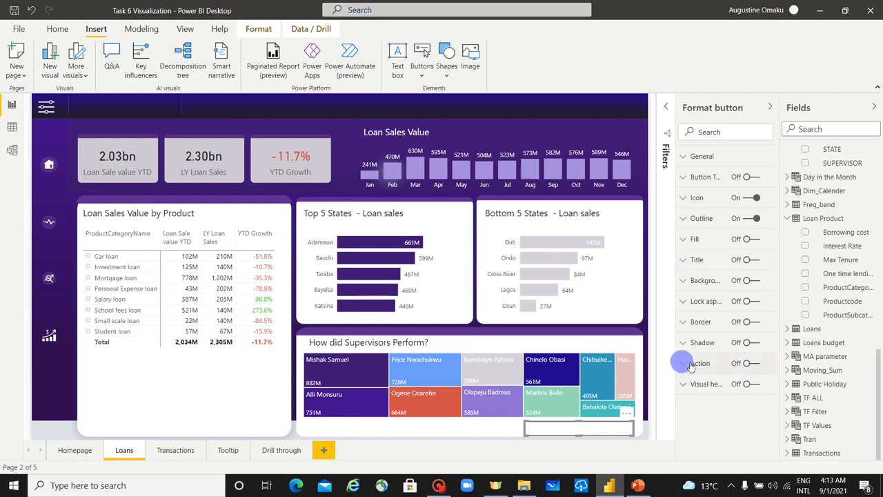
Step: Enable the blank button's action with type Drill through and destination Drill through, and turn off its icon
click(749, 363)
click(688, 366)
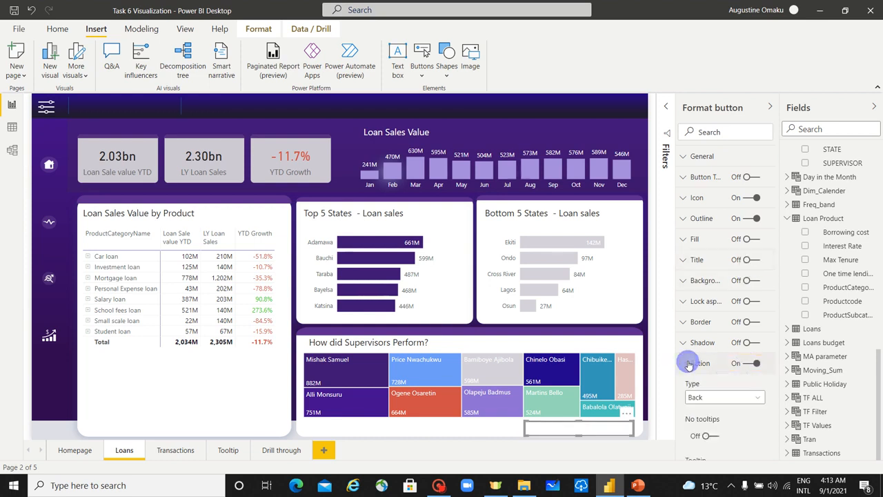
scroll(725, 382, down, 1)
click(725, 340)
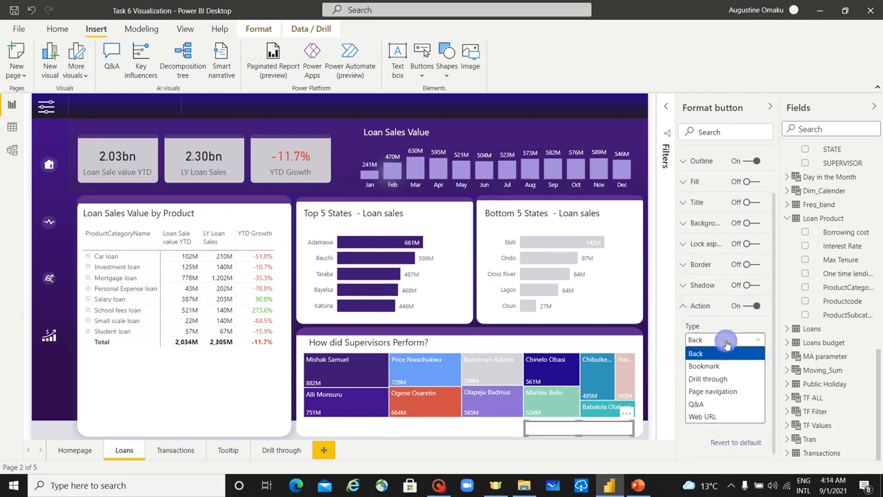
click(736, 383)
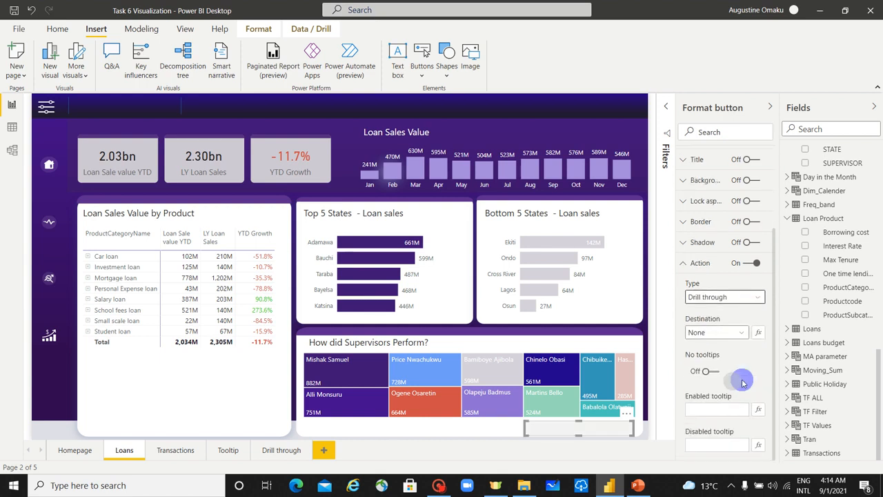
click(728, 333)
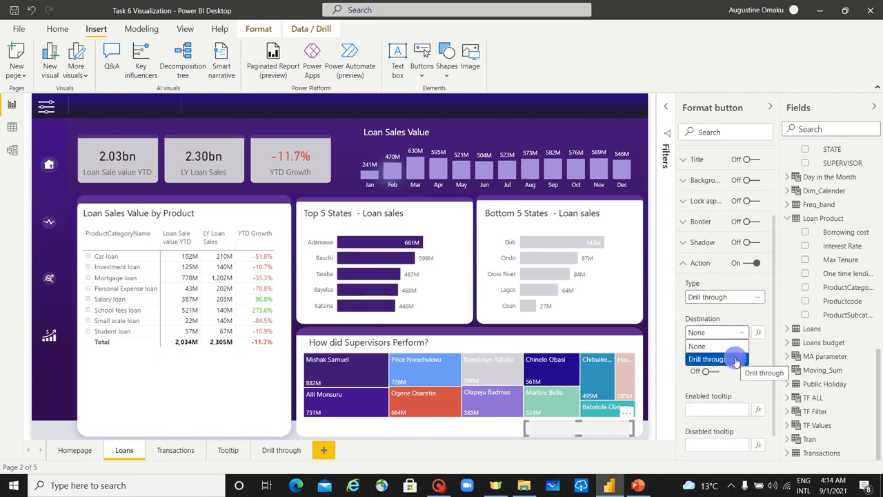
click(735, 358)
scroll(731, 386, down, 1)
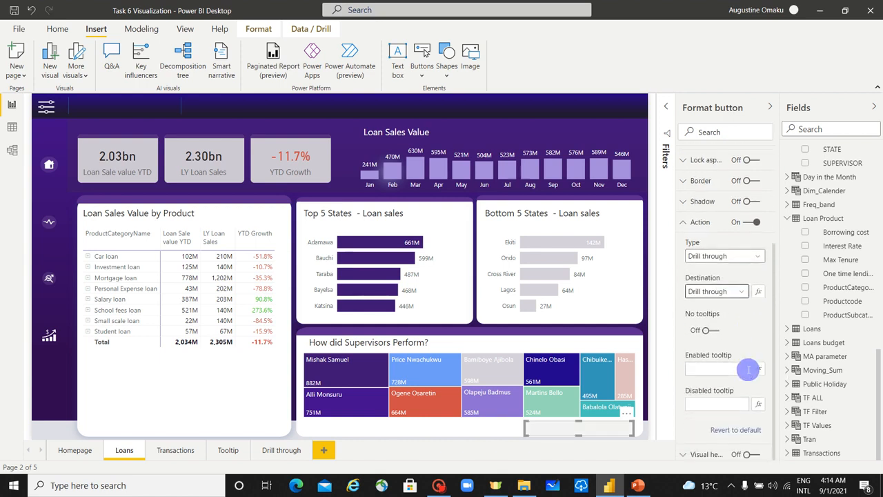
scroll(689, 345, up, 3)
click(684, 340)
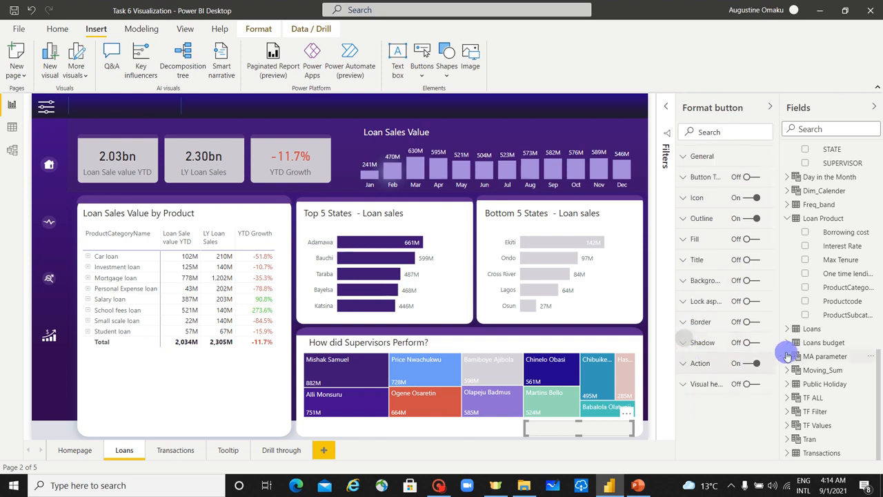
click(755, 198)
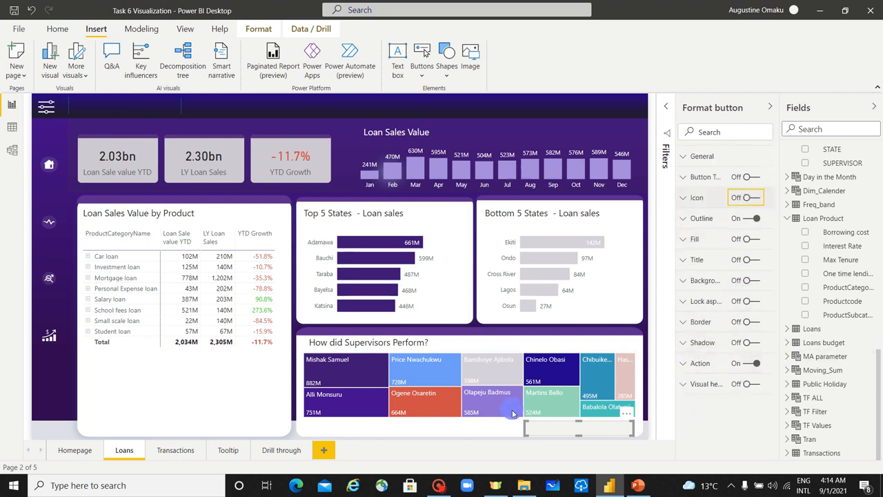
click(466, 431)
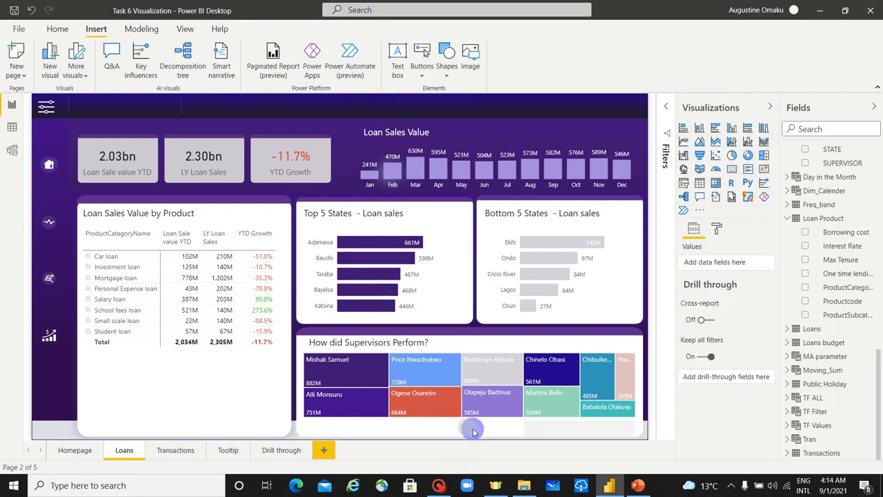
Step: Test the new button by selecting the largest supervisor tile, drilling through with it, and returning to the Loans page
click(366, 375)
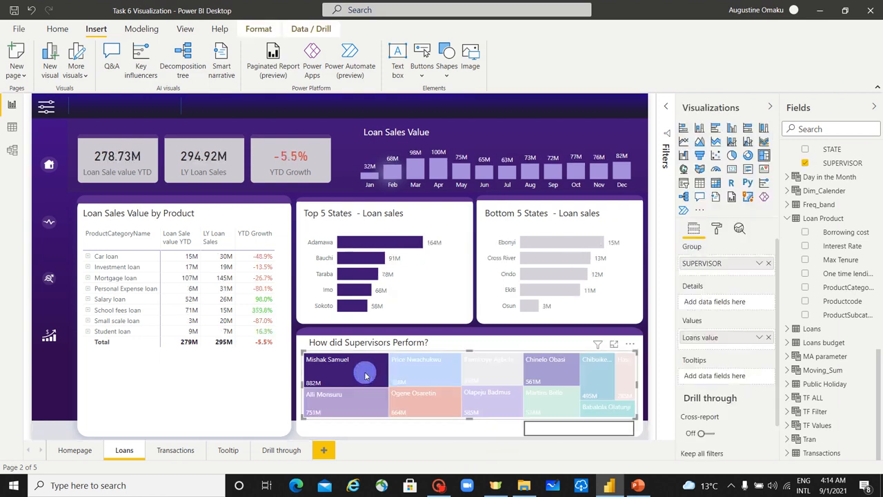
click(556, 432)
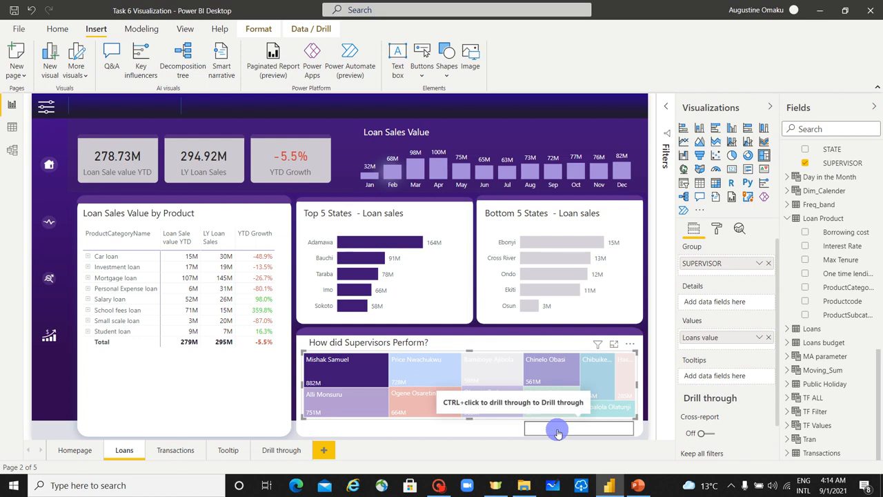
ctrl+click(557, 431)
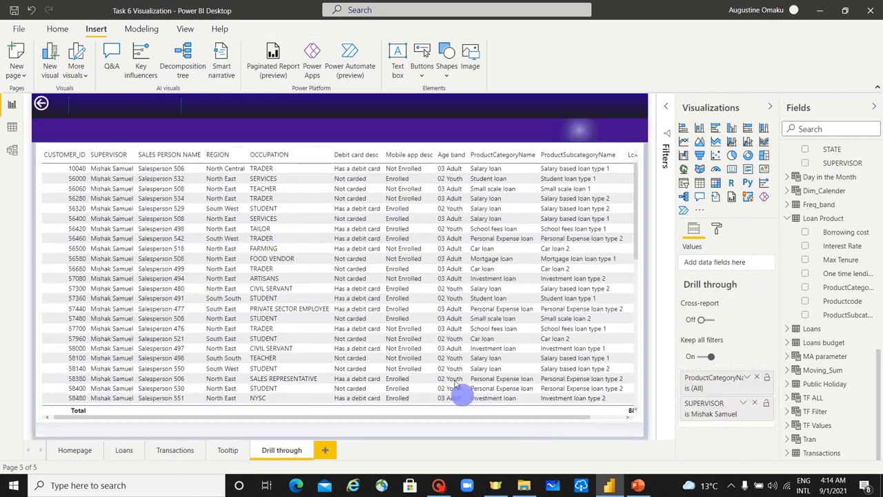
click(38, 104)
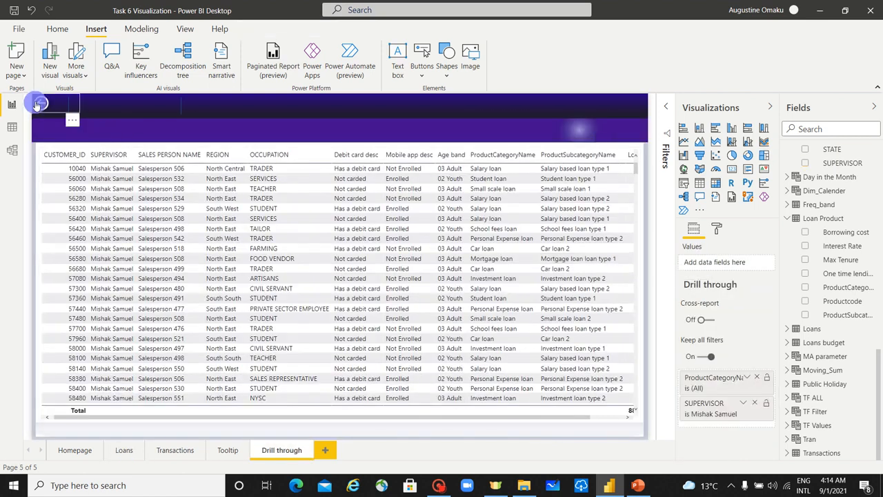
ctrl+click(39, 104)
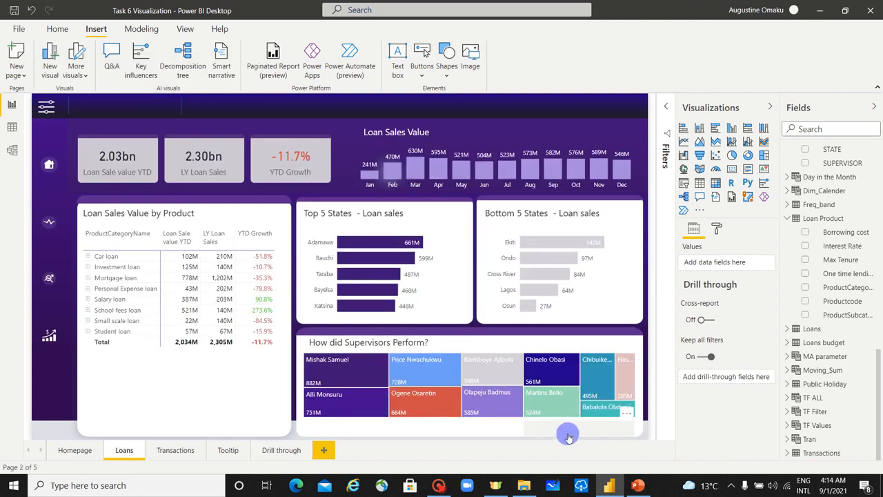
Step: Enable the drill-through button's text, set it to "Select a dimension" at 13 pt, and make the default-state font colour white
click(568, 435)
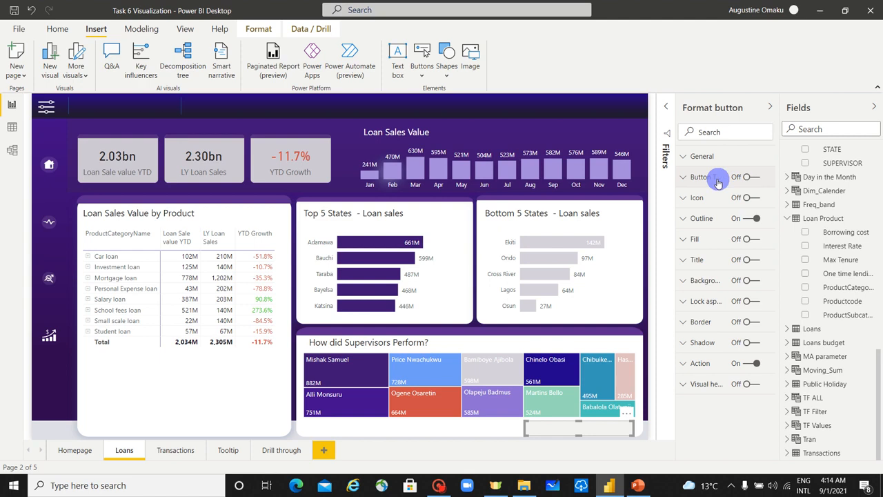
click(751, 179)
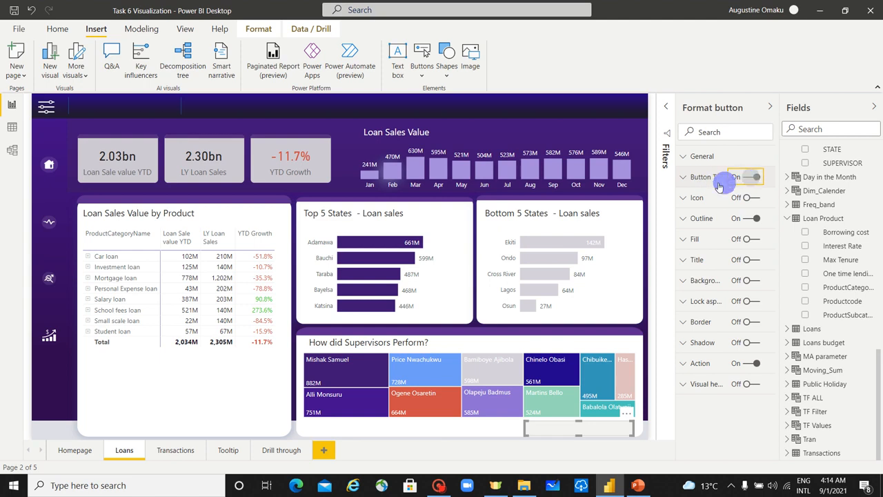
click(683, 177)
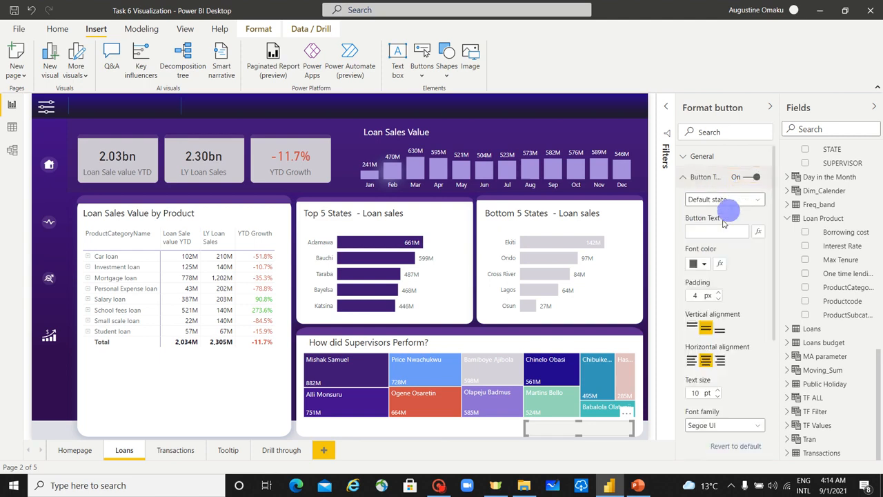
click(719, 233)
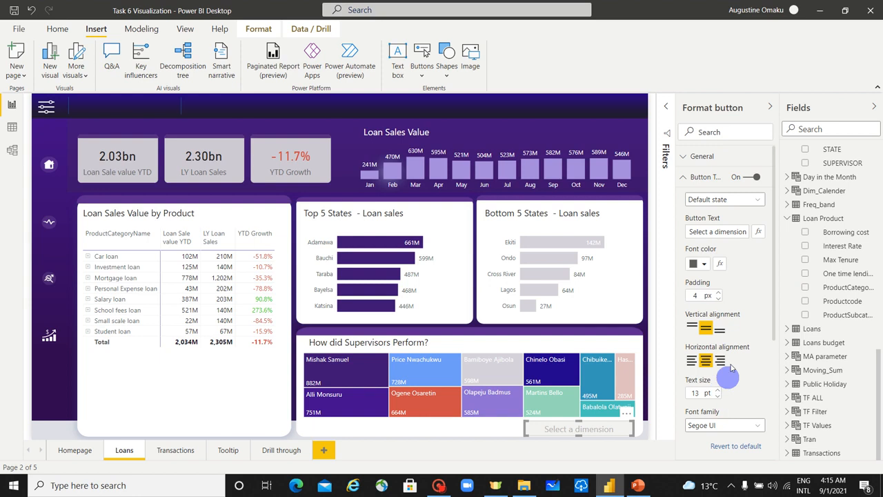
click(697, 265)
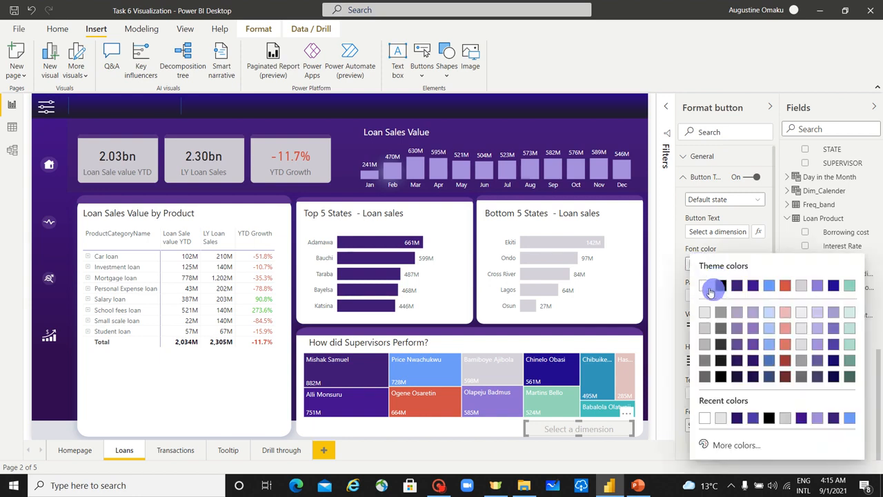
click(705, 284)
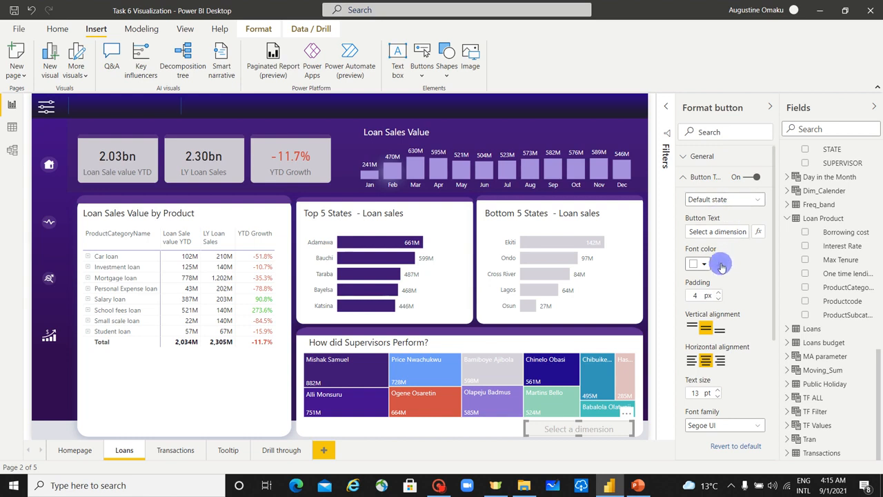
click(686, 180)
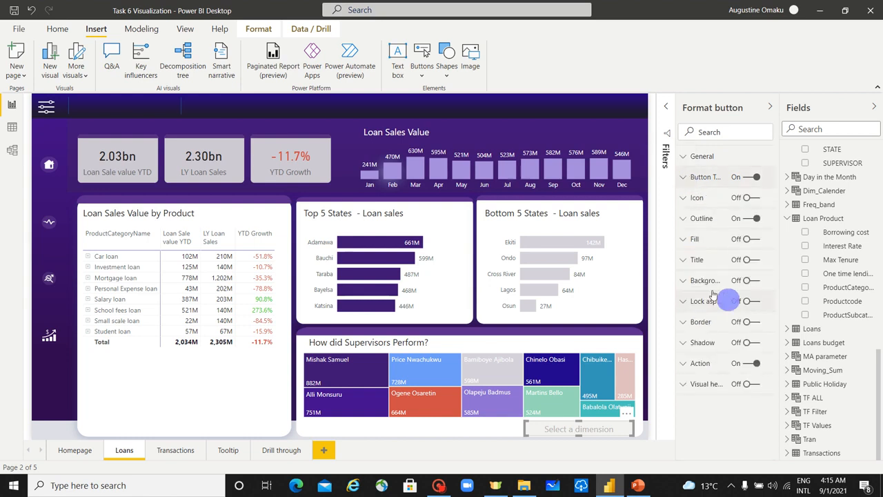
Step: Enable the button's fill and set its default state to medium purple with 0% transparency
click(693, 240)
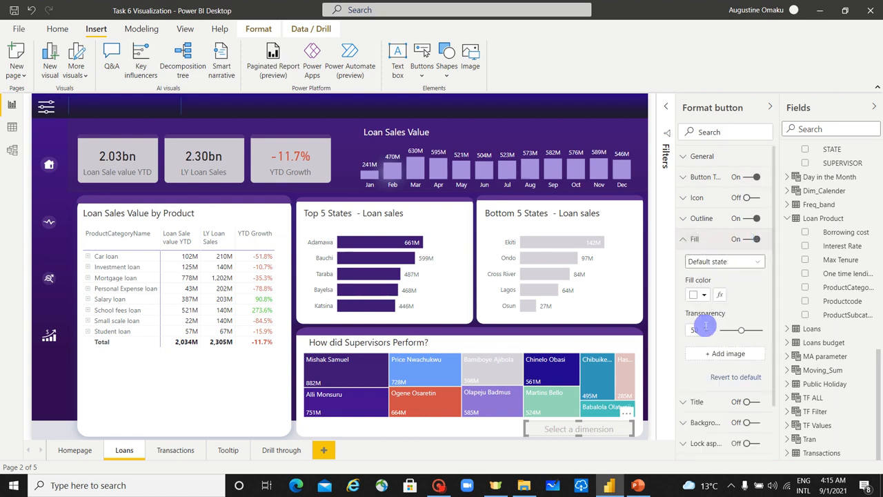
click(704, 296)
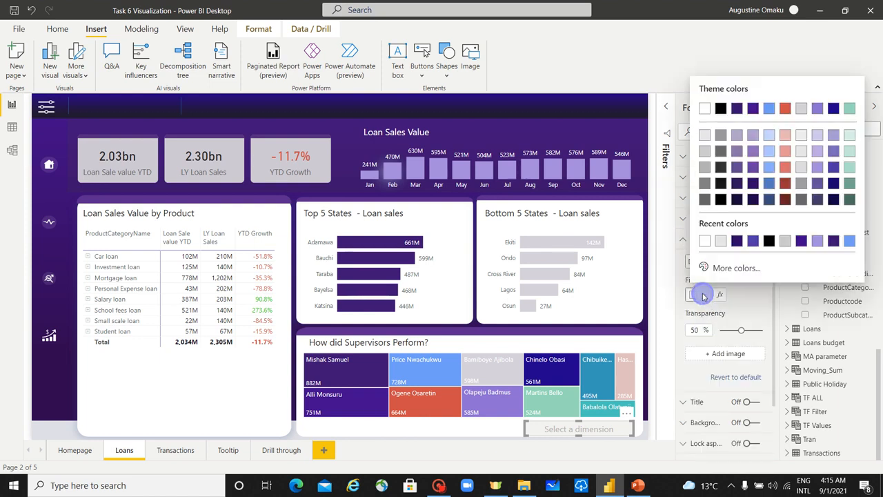
click(754, 241)
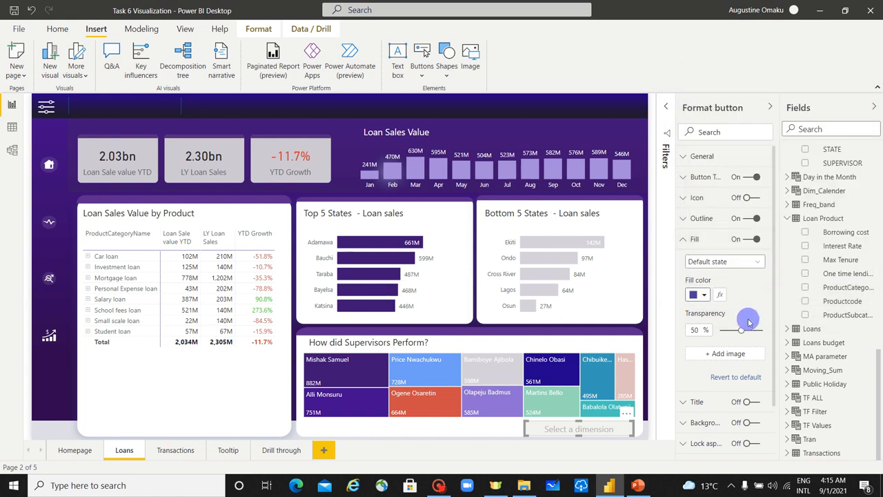
drag(739, 332, 718, 332)
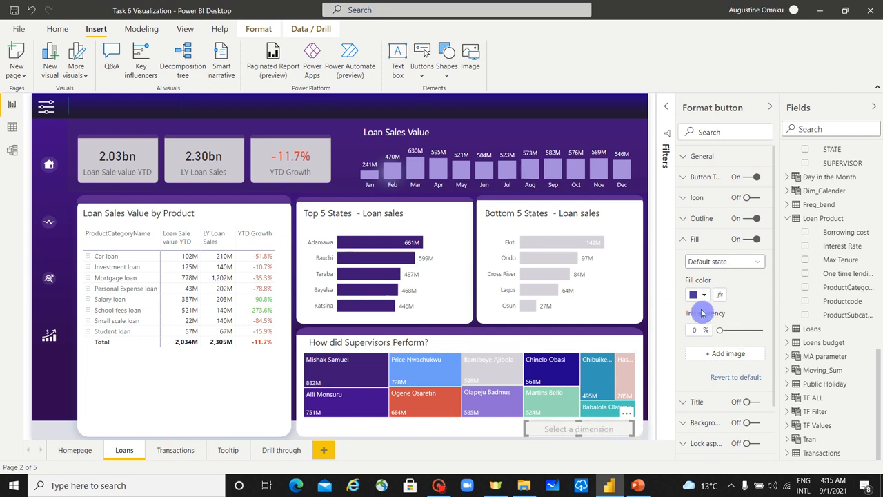
click(684, 240)
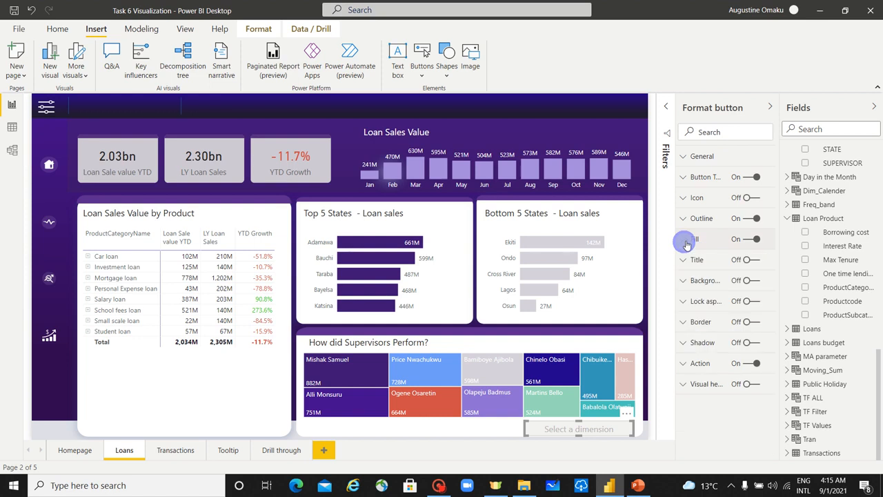
Step: Reapply white to the button's default-state text and try 100% transparency for its default-state fill
click(687, 181)
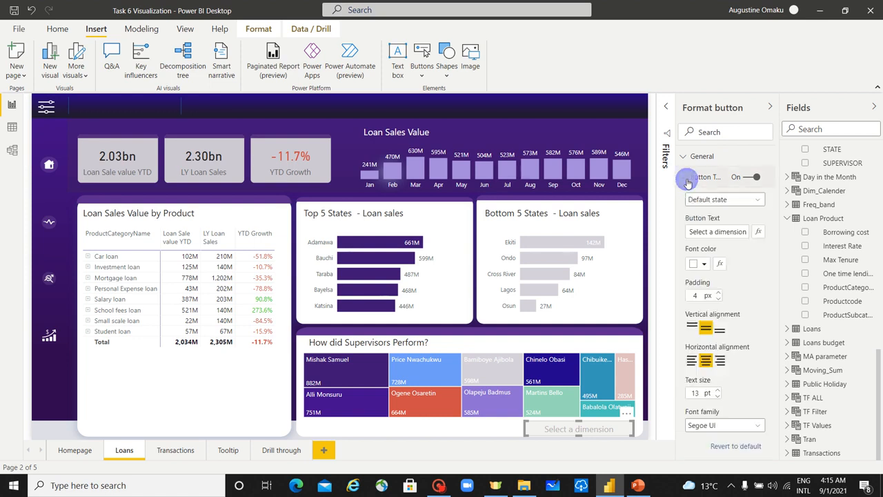
click(705, 264)
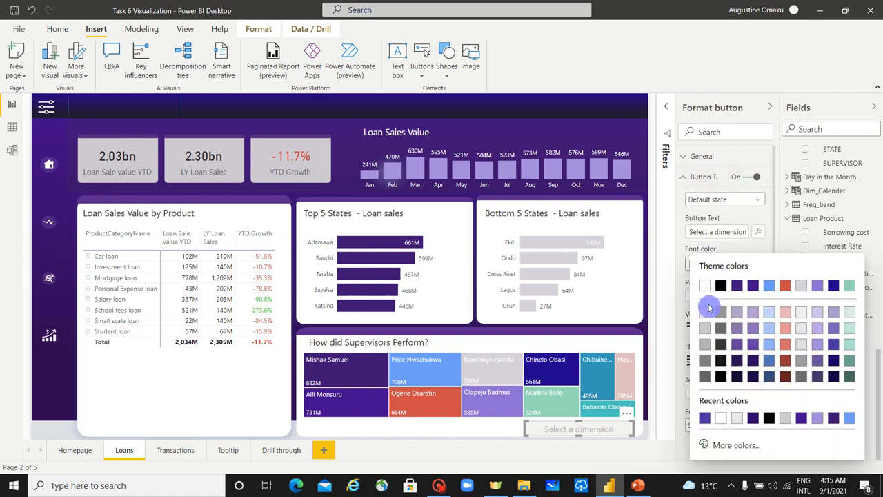
click(706, 286)
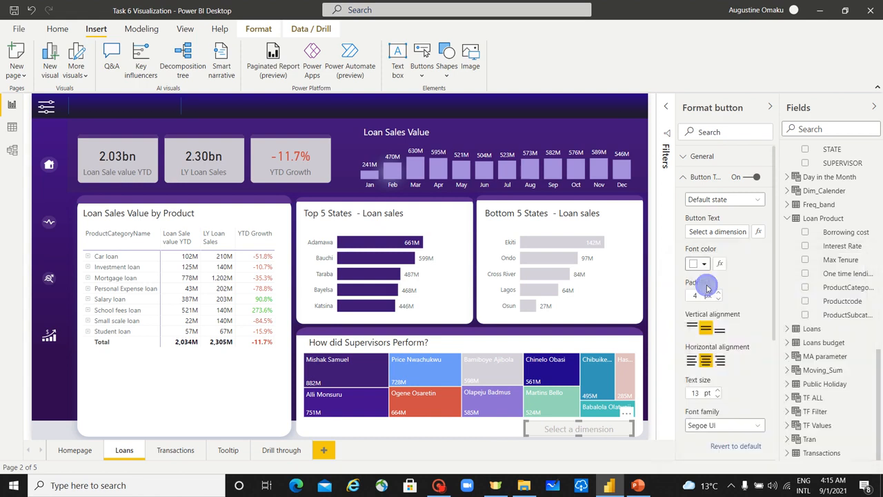
click(683, 183)
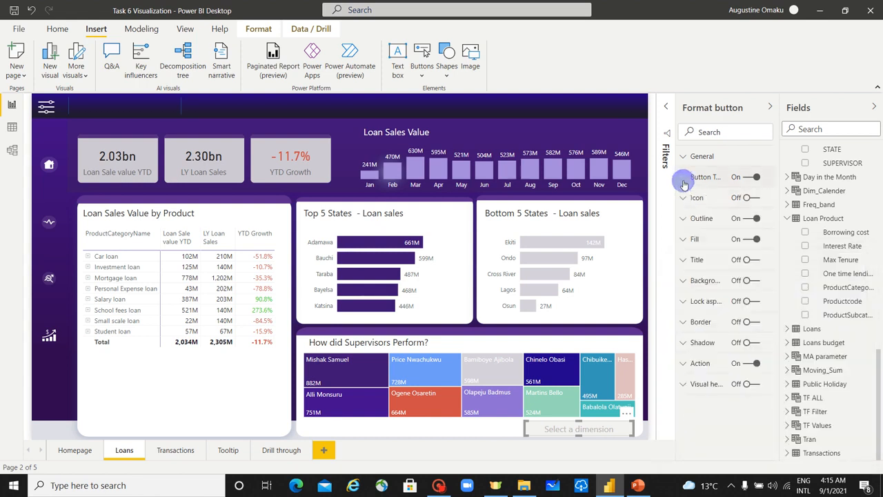
click(681, 239)
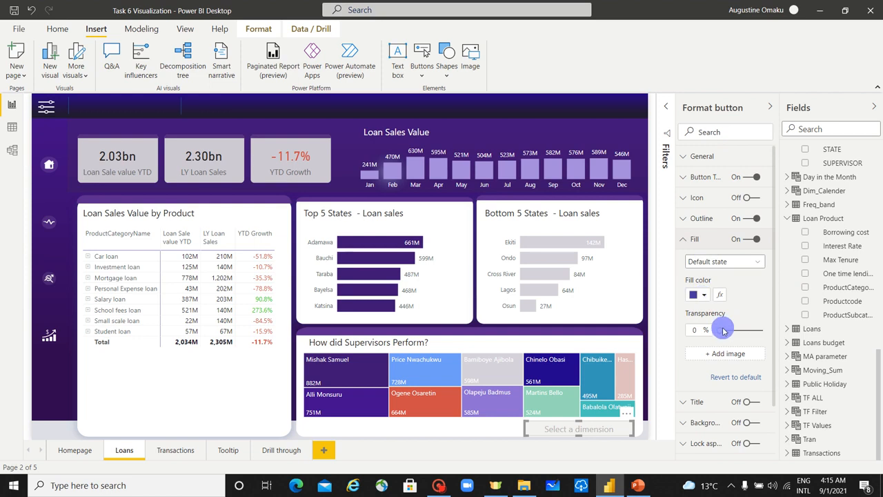
drag(723, 331, 779, 331)
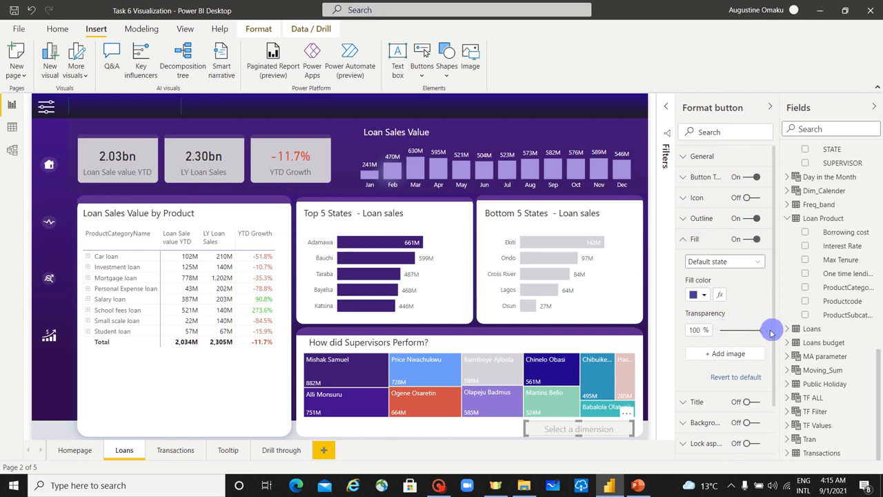
Step: Test the button's active appearance by selecting the largest supervisor tile in the treemap and clearing that selection
click(501, 432)
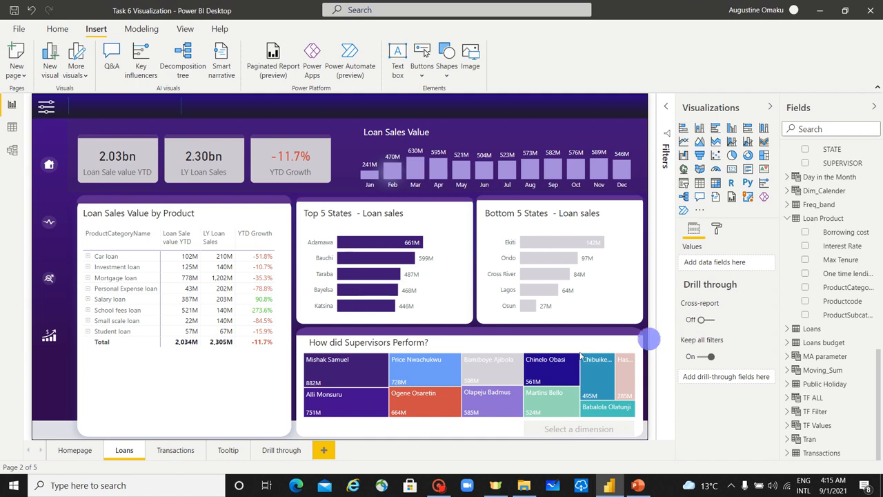
click(354, 376)
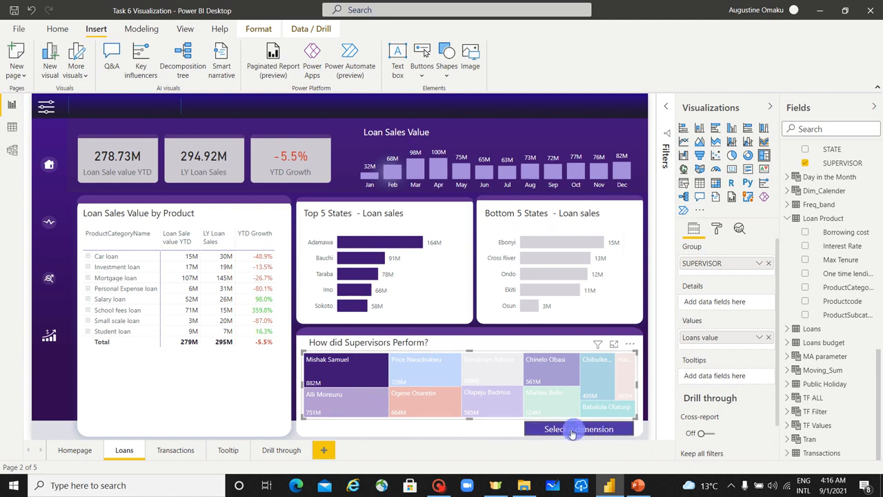
click(366, 376)
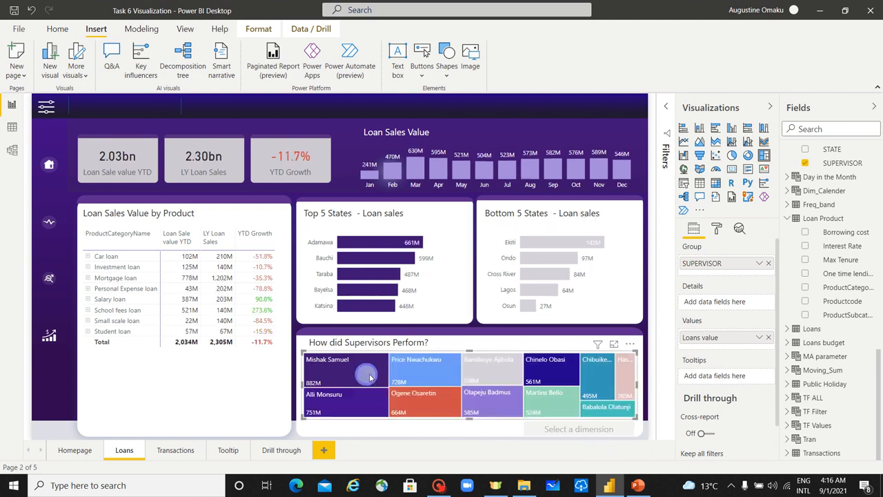
Step: Set the button text's font colour for the Disabled state to the lightest grey theme shade
click(617, 433)
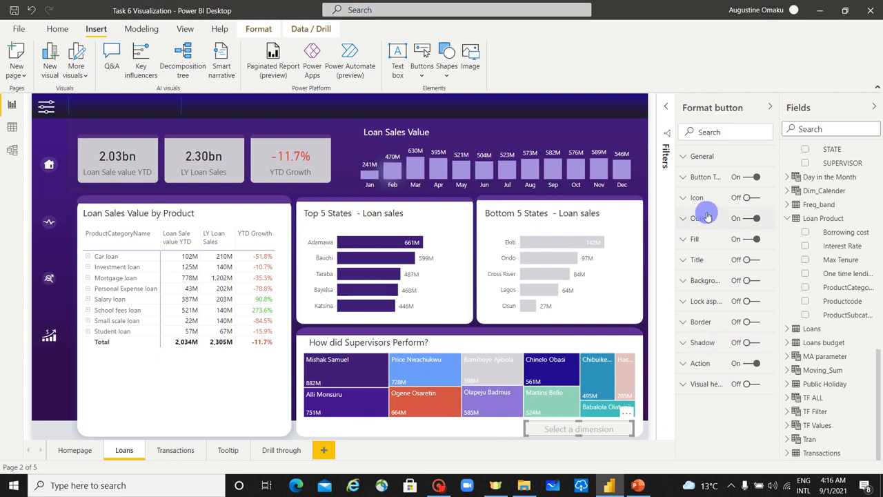
click(686, 183)
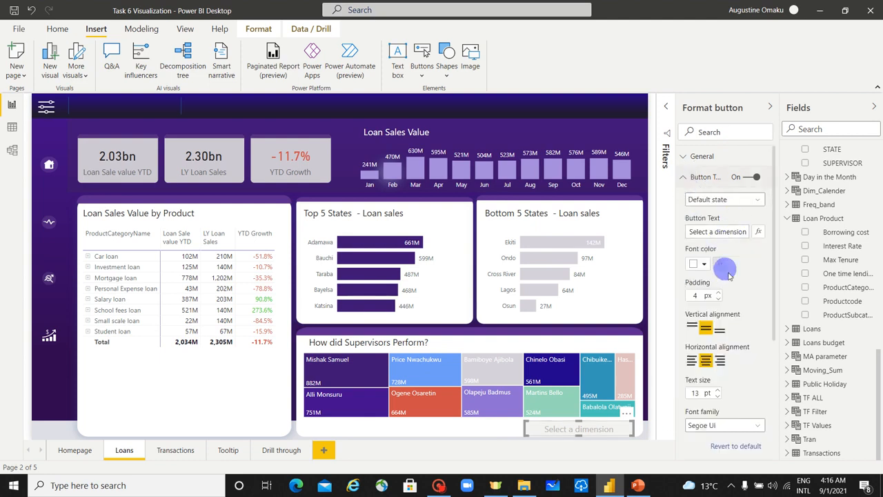
click(710, 200)
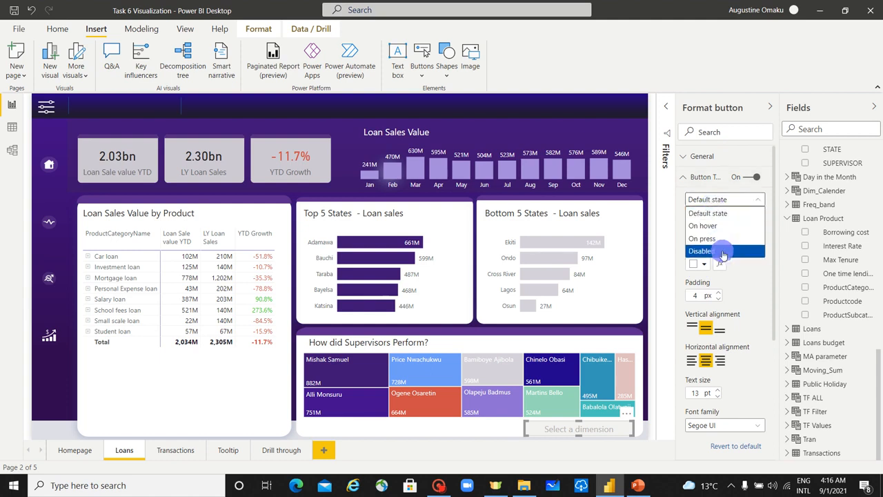
click(723, 252)
click(700, 263)
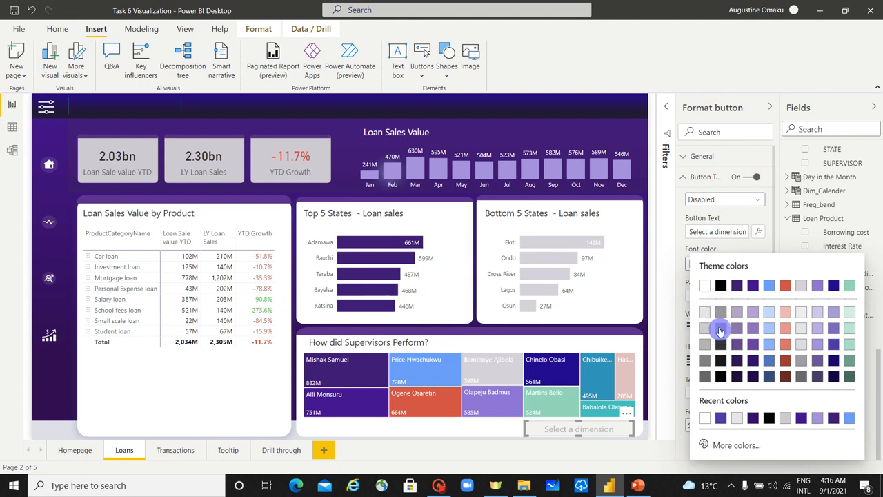
click(705, 312)
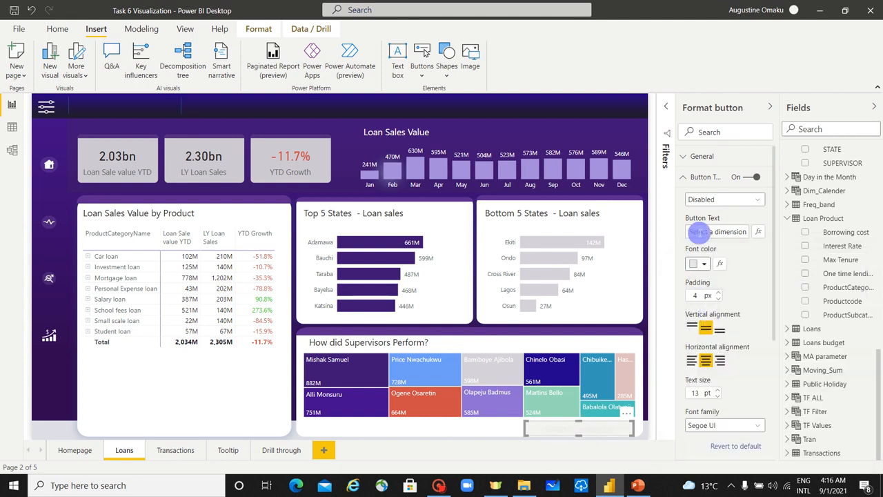
click(683, 177)
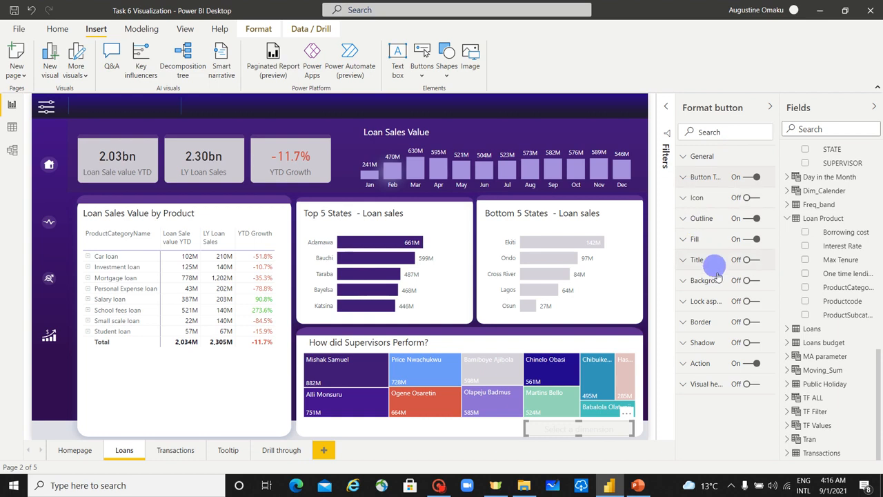
Step: Review the button's fill settings for the Disabled state and deselect the button
click(682, 239)
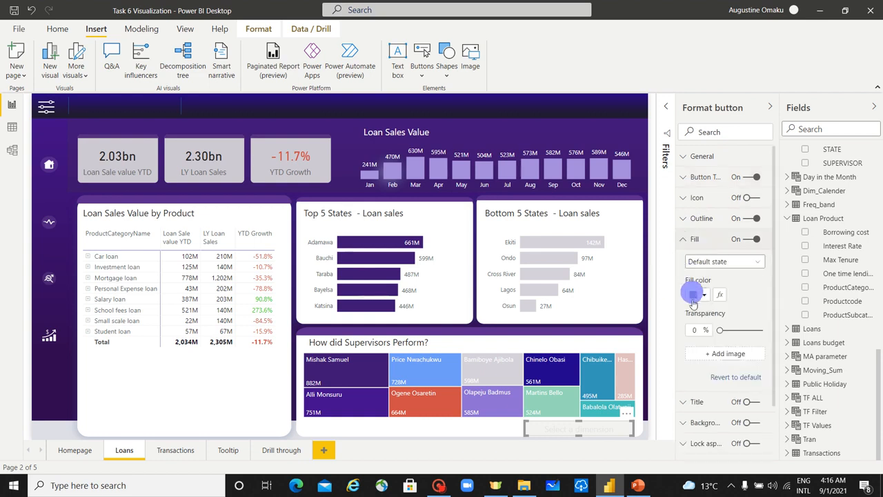
click(717, 260)
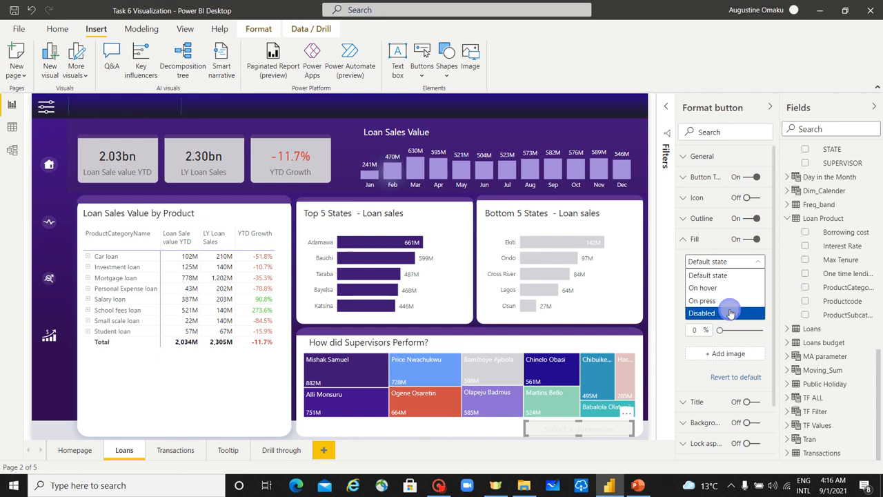
click(730, 313)
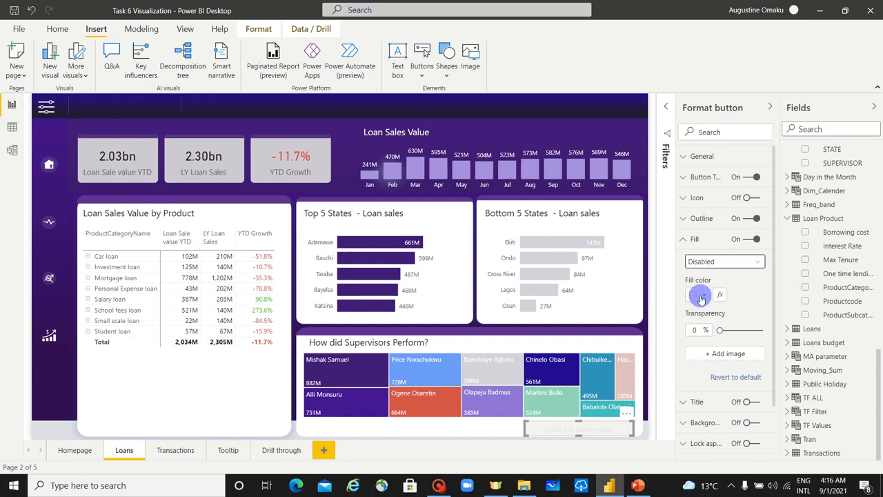
click(491, 433)
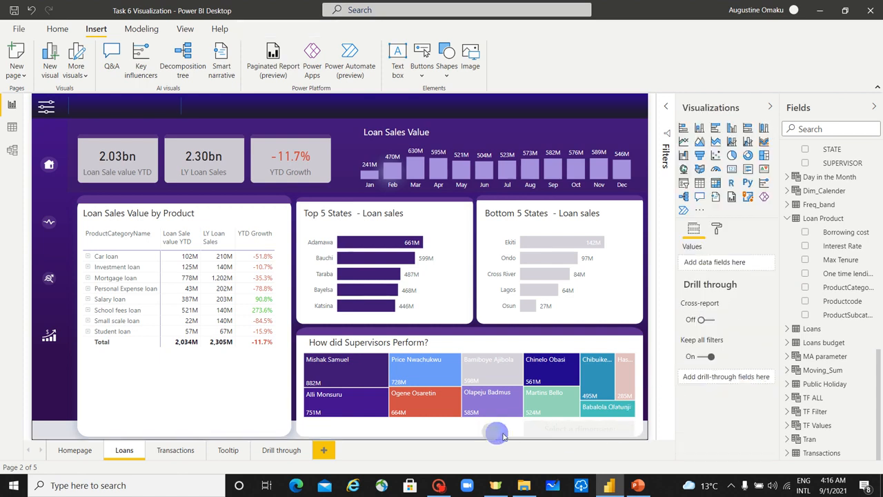
Step: Set the drill-through button's fill colour for the Disabled state to white and deselect the button
click(597, 429)
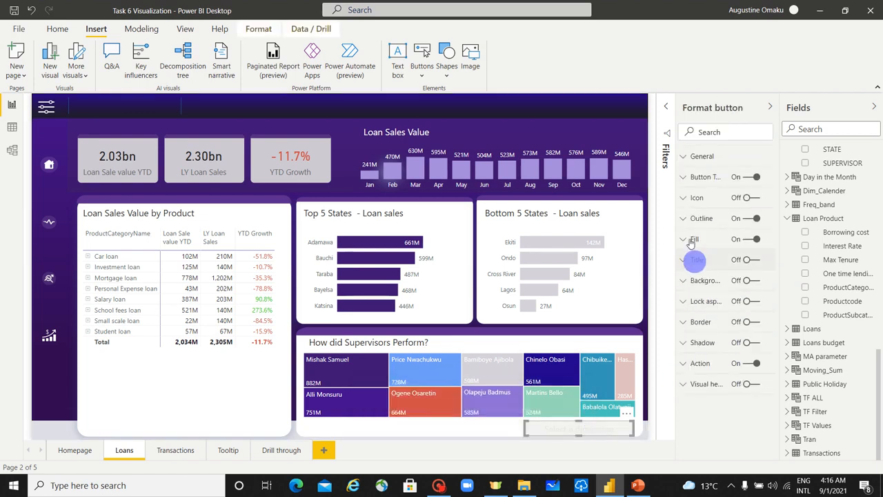
click(687, 182)
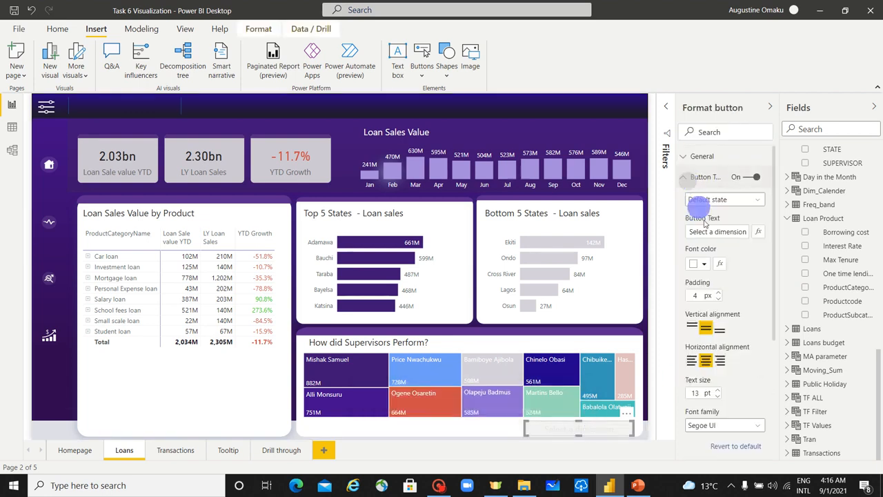
click(687, 180)
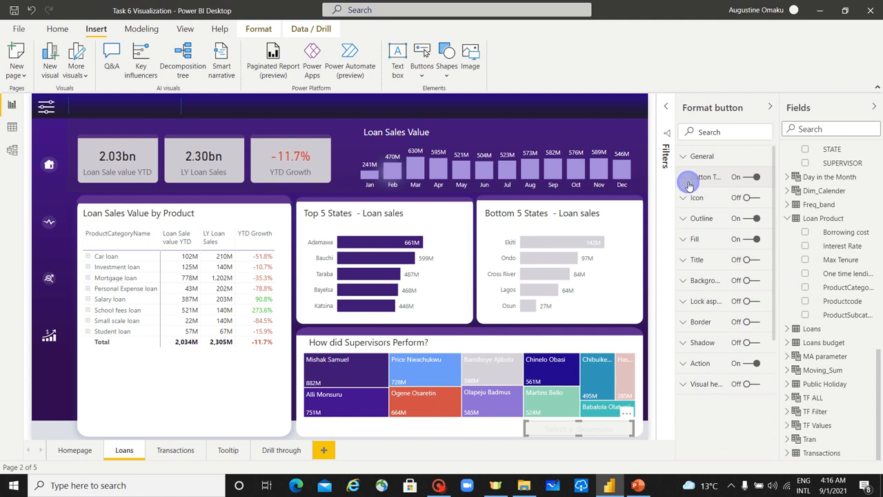
click(682, 243)
click(720, 260)
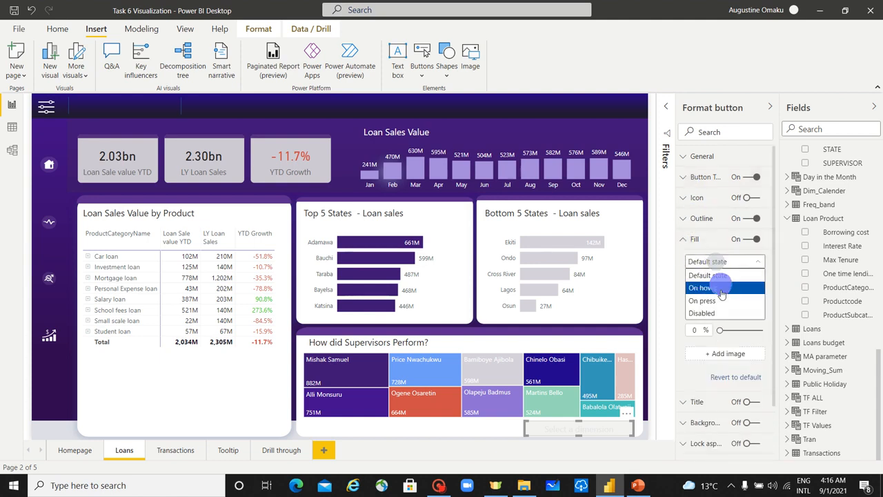
click(727, 312)
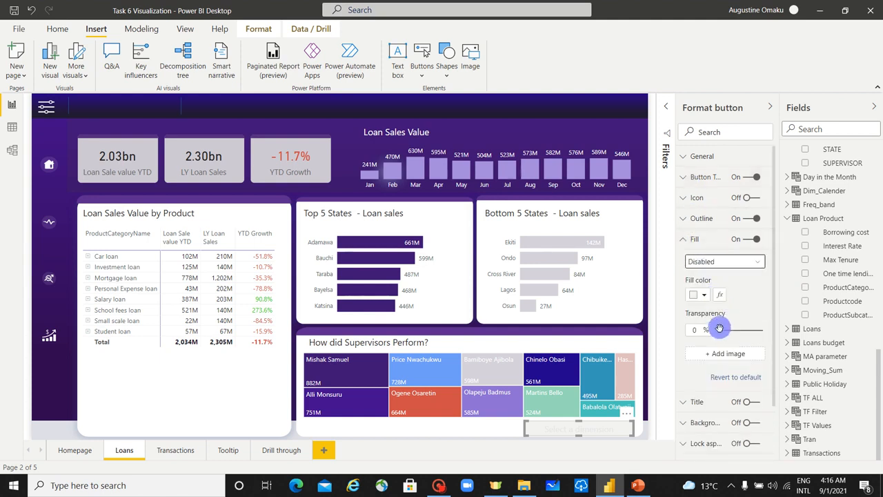
click(698, 294)
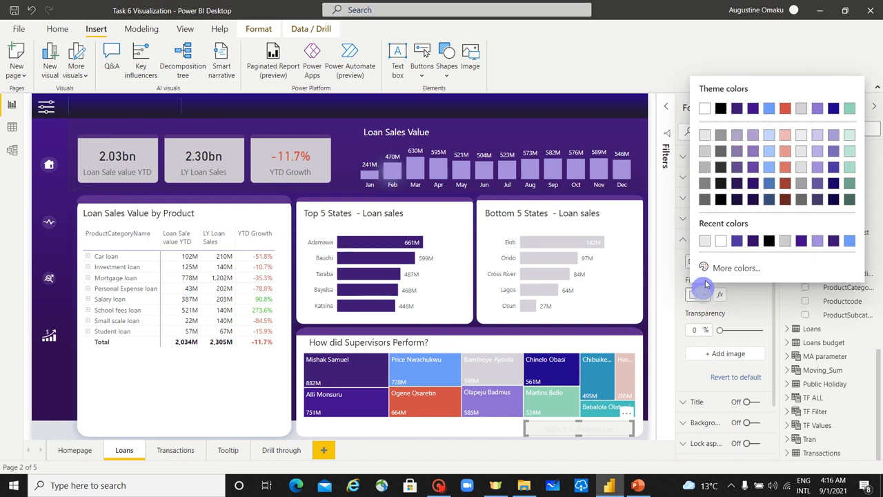
click(722, 246)
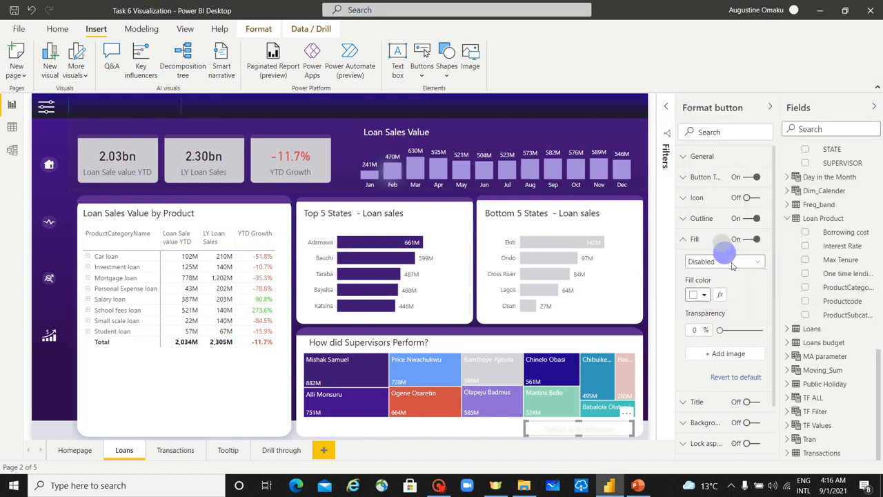
click(503, 432)
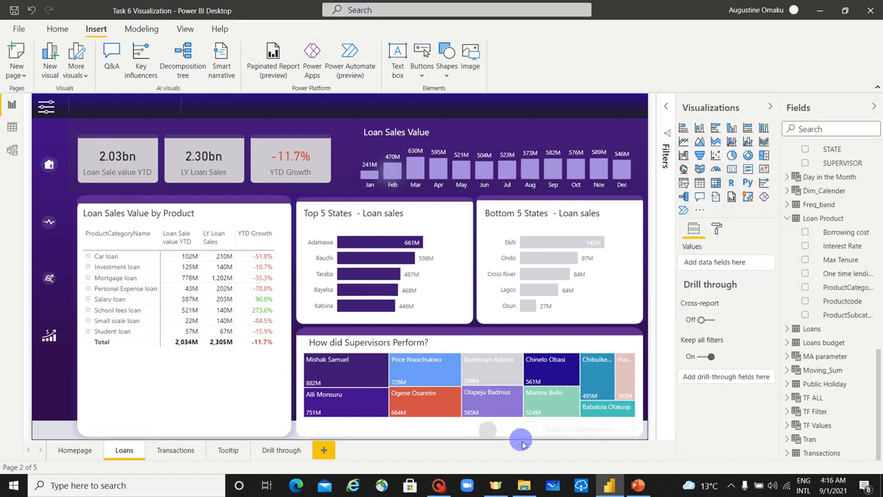
Step: Turn off the button's outline and check its active appearance by selecting the 561M supervisor tile in the treemap
click(620, 440)
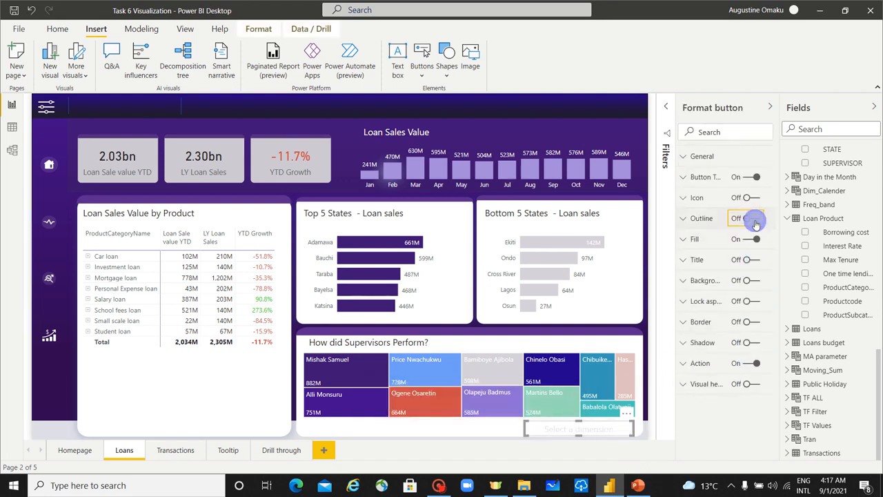
click(457, 433)
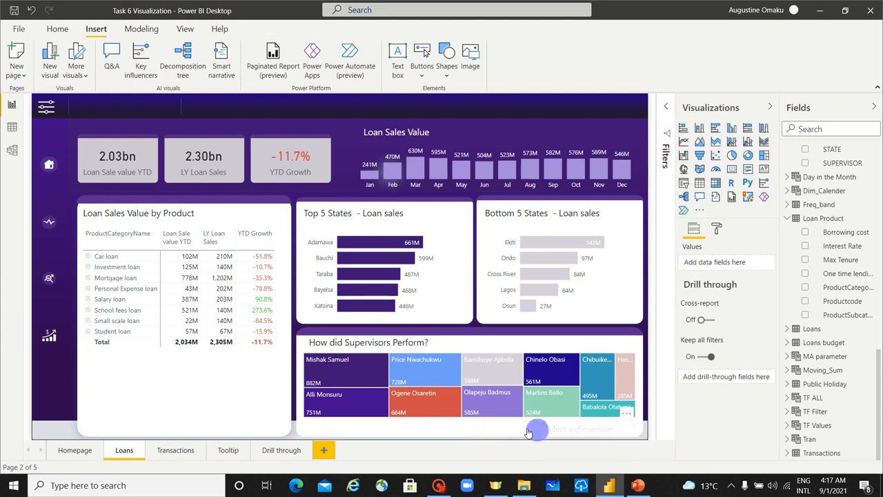
click(345, 374)
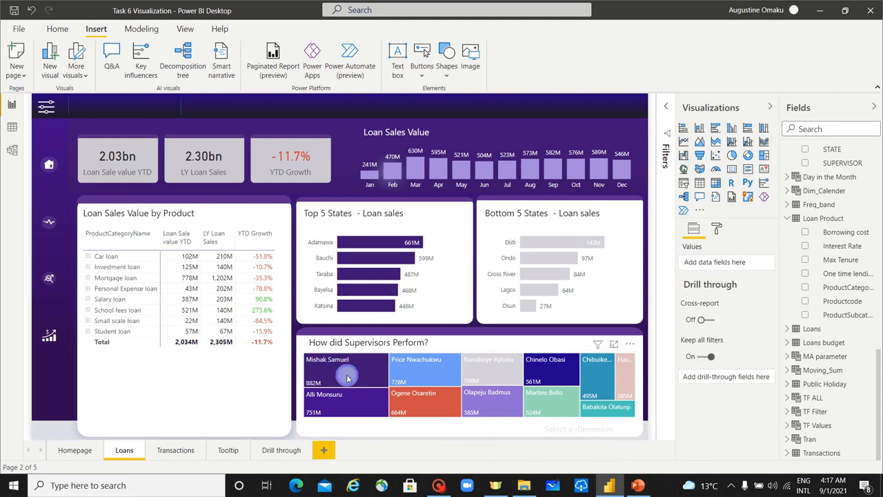
click(552, 372)
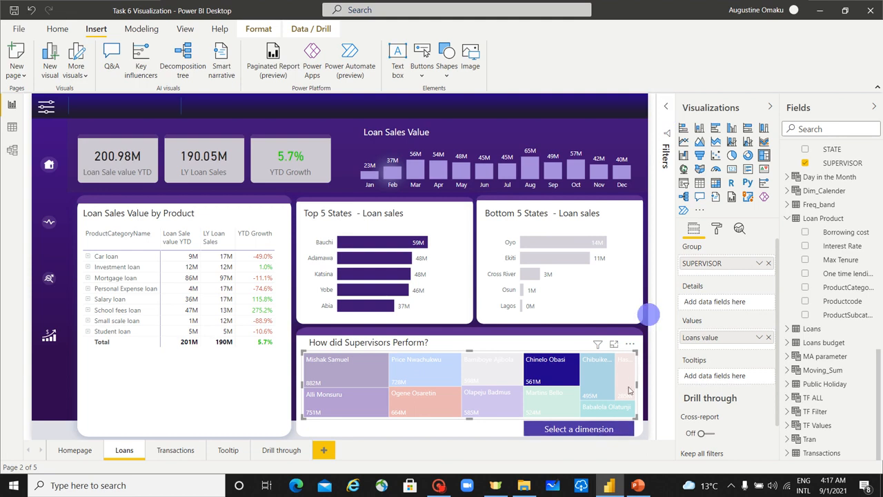
Step: Change the button's default-state text to "Drill-through by dimension" and widen the button to fit the label
click(619, 433)
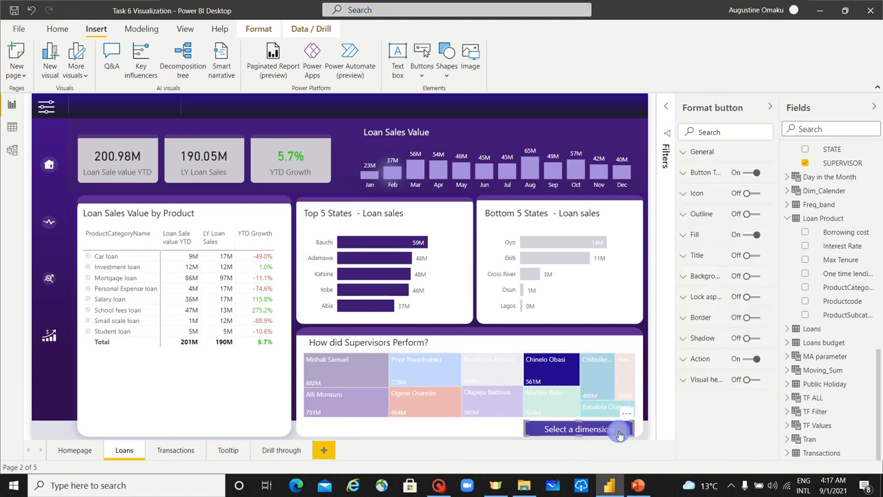
click(664, 109)
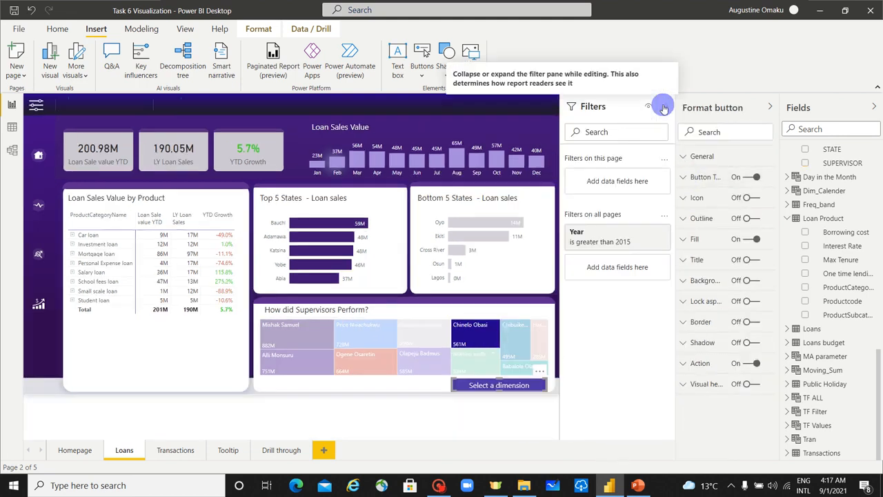
click(687, 182)
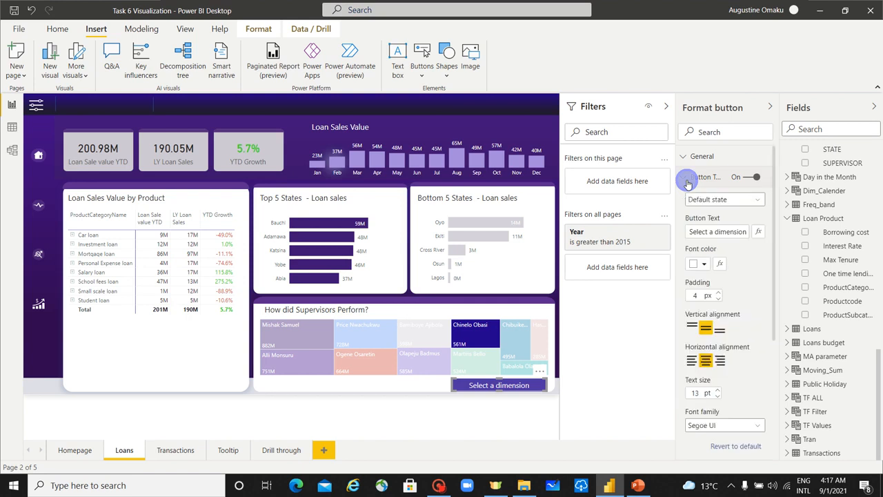
click(709, 233)
drag(709, 233, 650, 235)
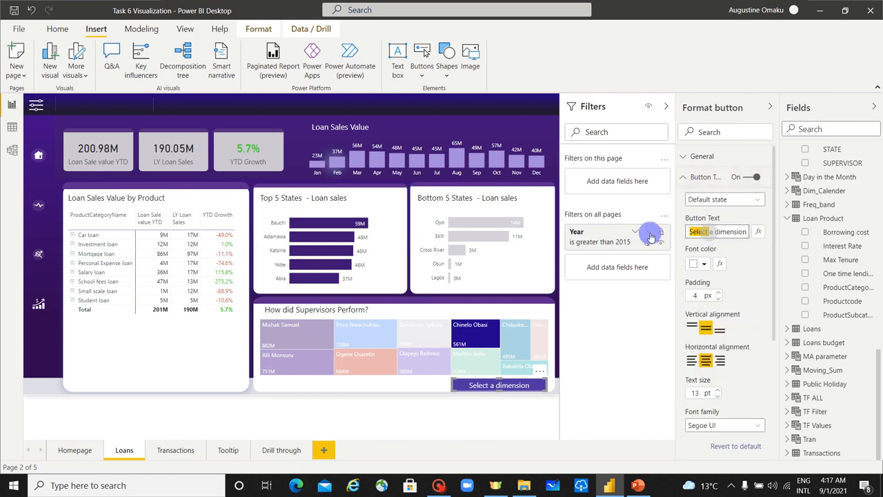
drag(711, 232, 682, 237)
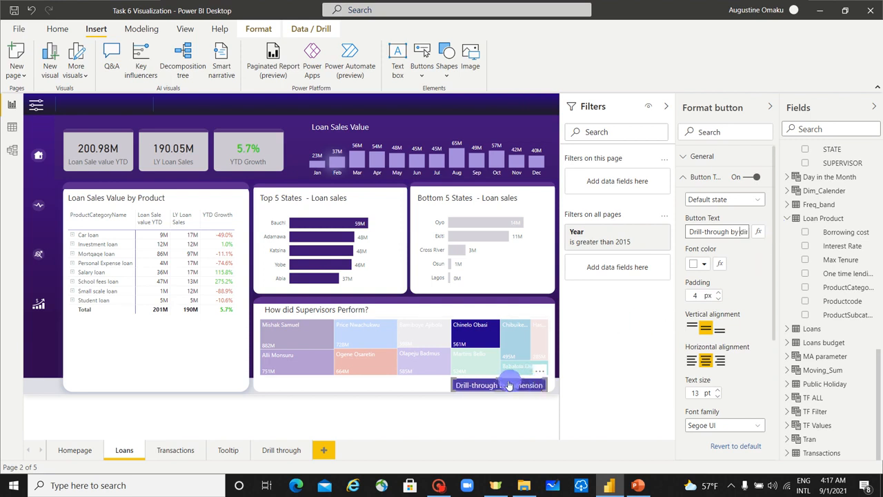
drag(450, 388, 435, 388)
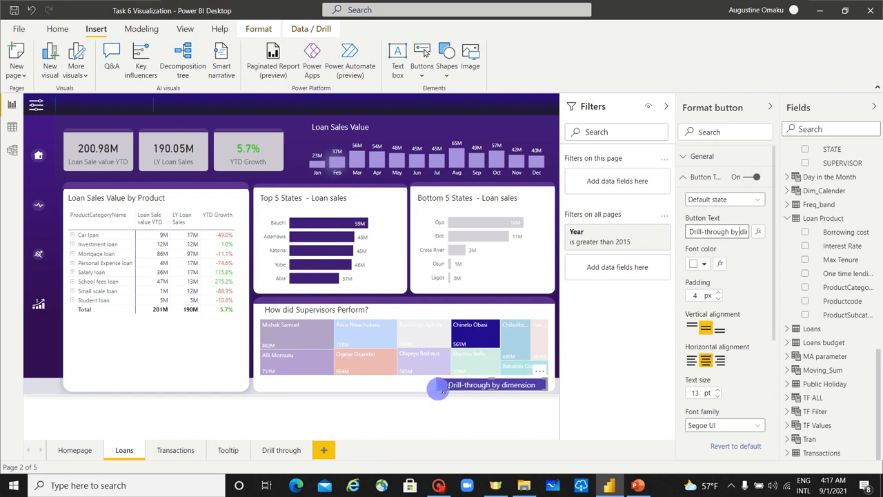
click(510, 407)
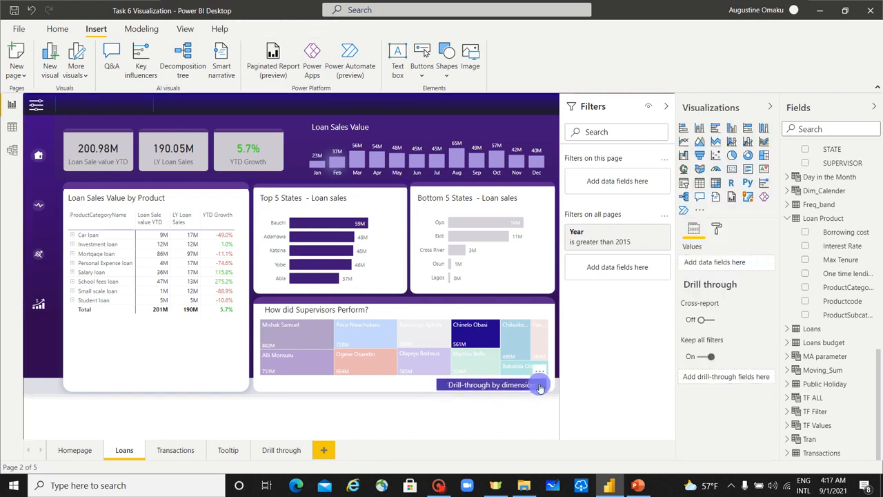
Step: Set the button's text for the Disabled state to "Select a dimension"
click(538, 383)
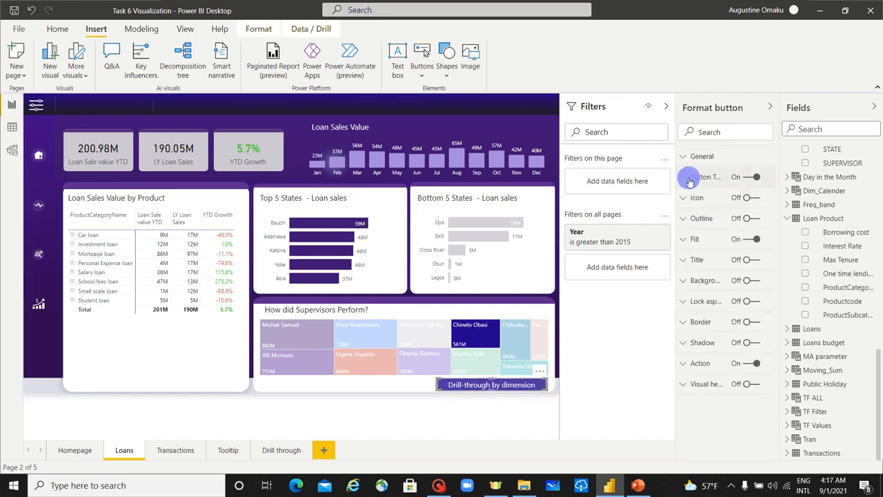
click(689, 177)
click(724, 199)
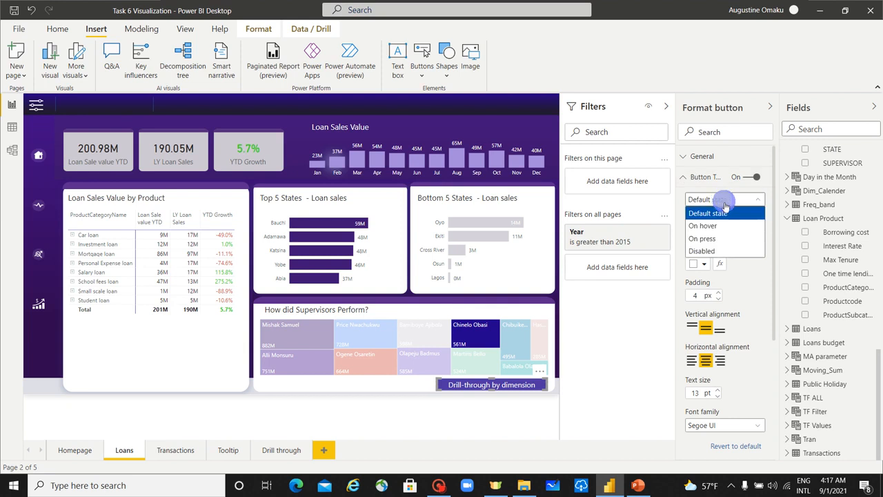
click(733, 250)
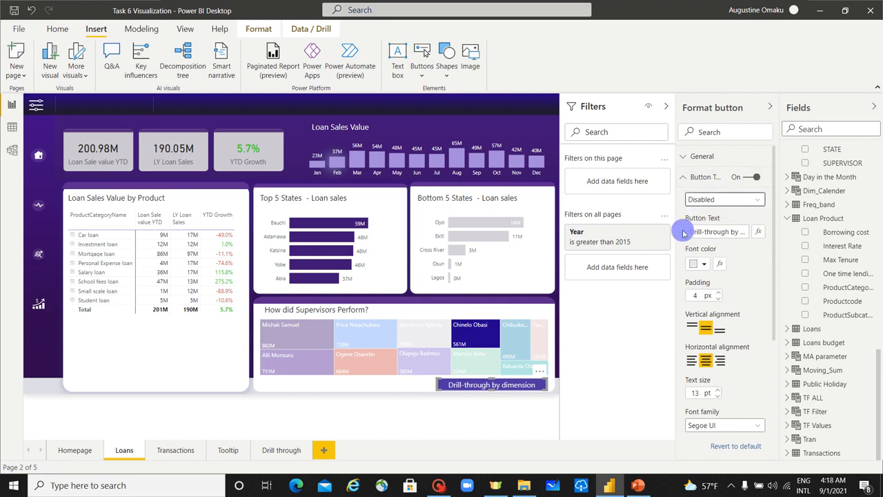
drag(691, 232, 779, 239)
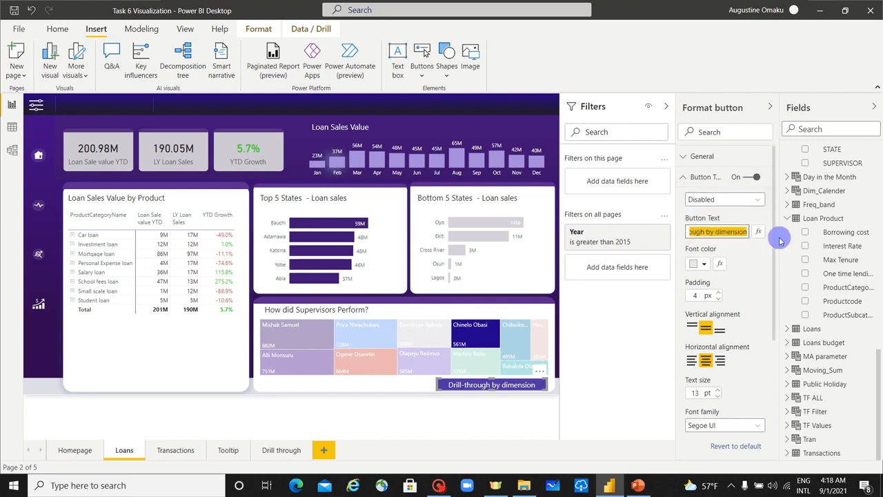
key(BackSpace)
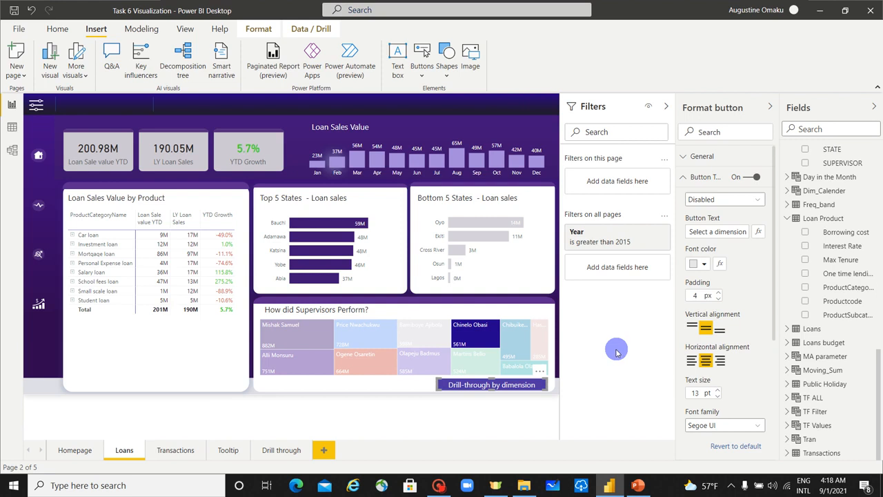
Step: Test the button's active label by selecting the two largest supervisor tiles in the treemap in turn
click(300, 334)
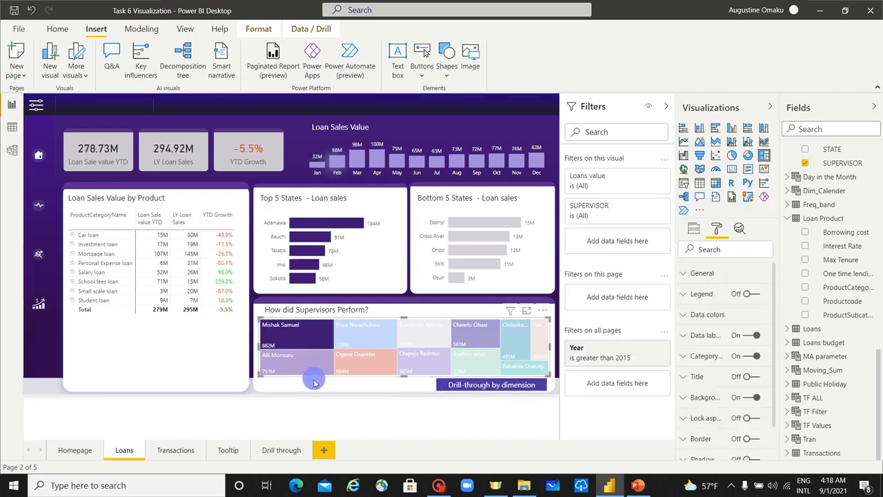
click(314, 383)
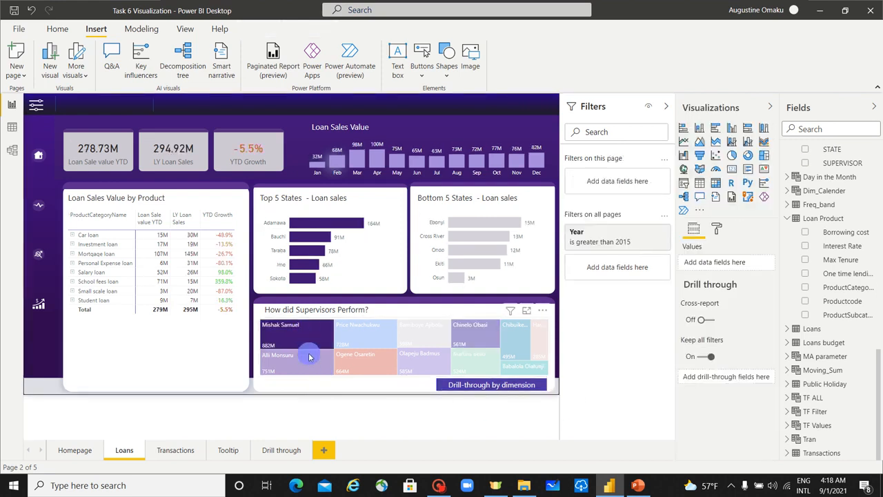
click(318, 355)
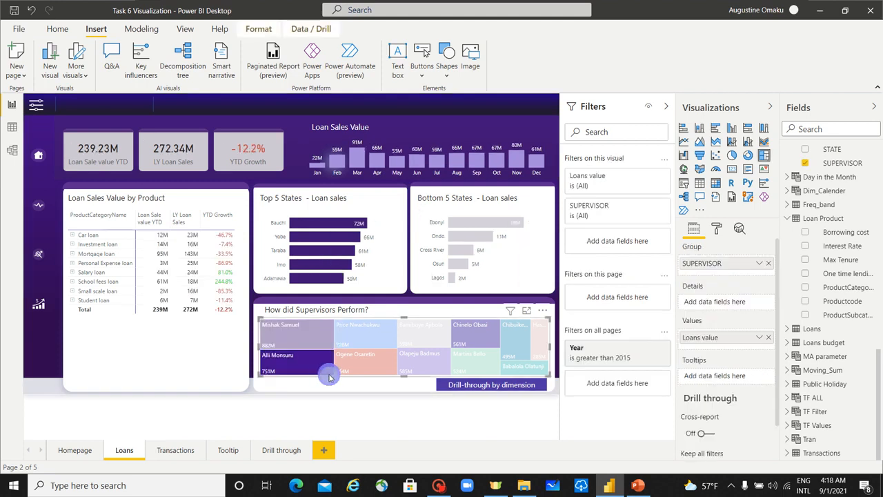
click(326, 379)
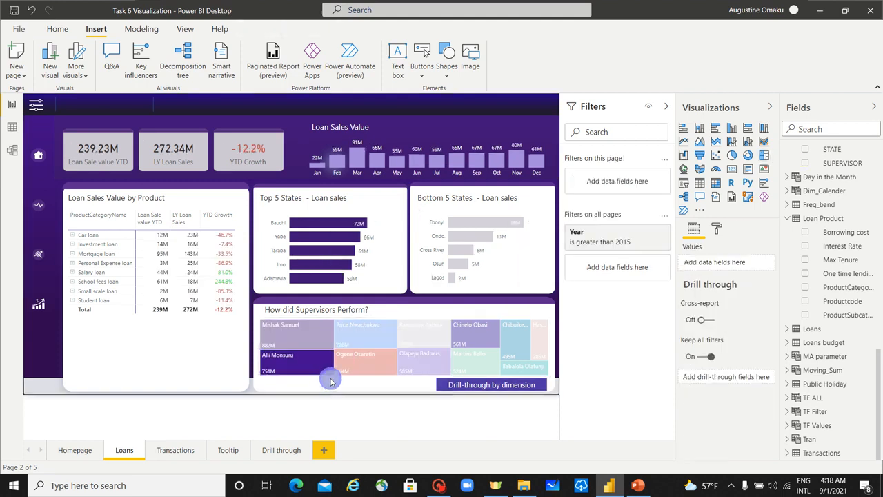
click(331, 376)
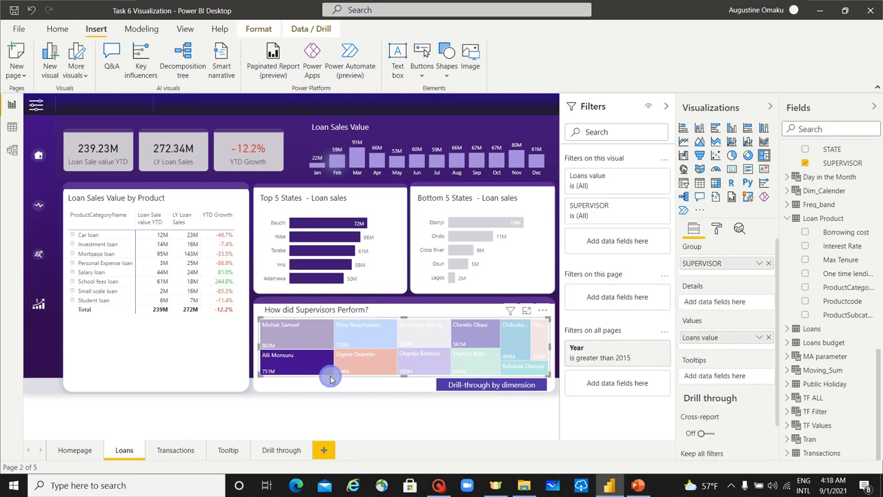
Step: Test the drill-through button on the Investment loan row of the product matrix and return to the Loans page
click(170, 334)
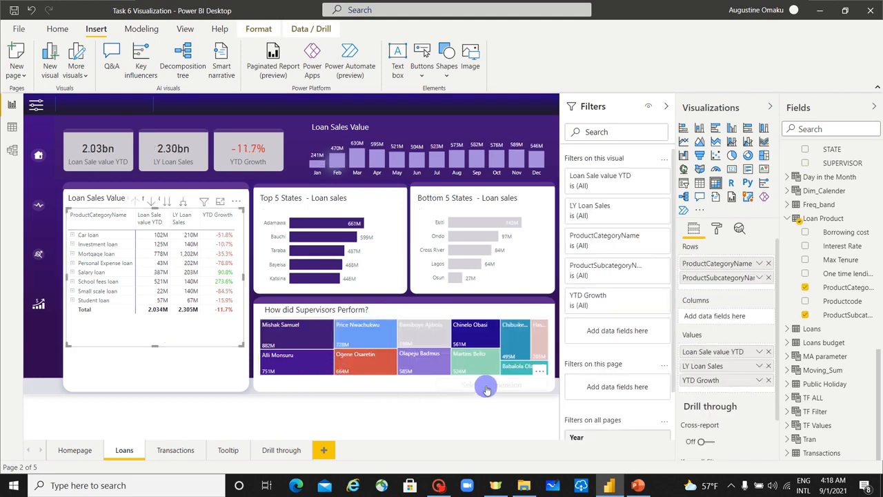
click(93, 244)
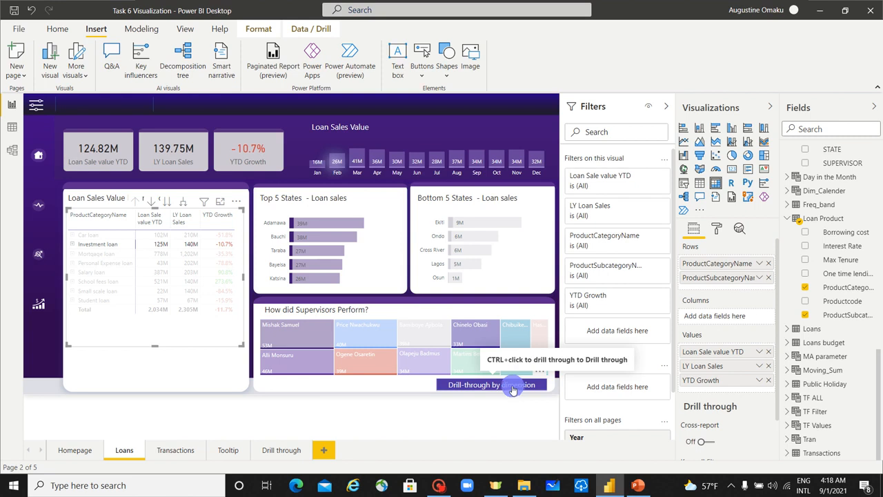
ctrl+click(510, 389)
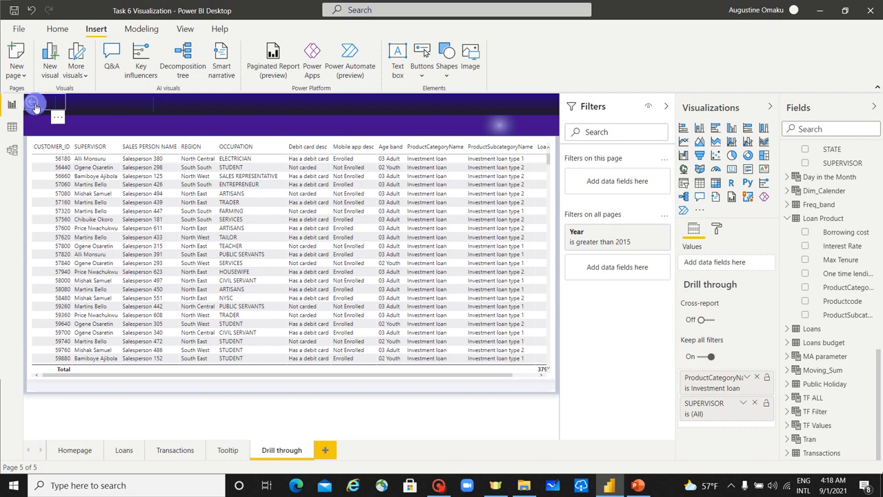
ctrl+click(35, 105)
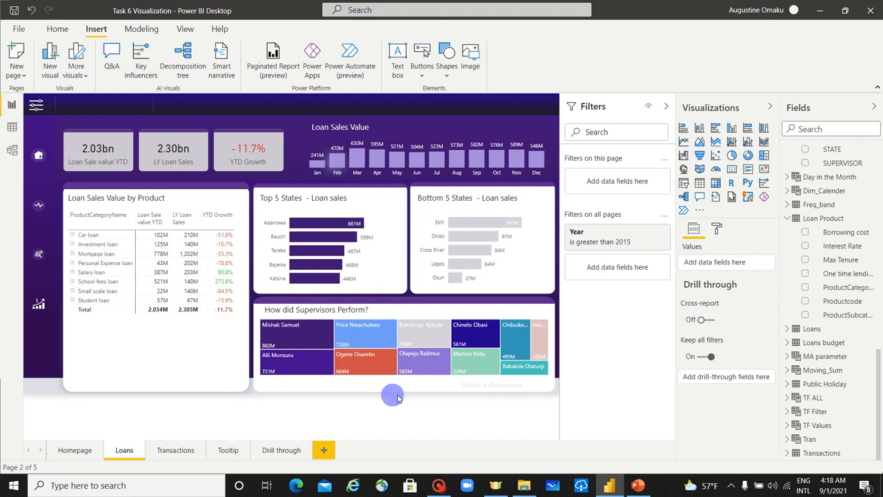
Step: Check the button's label with the largest supervisor tile selected, and remove ProductCategoryName from the Drill through page's drill-through fields
click(513, 389)
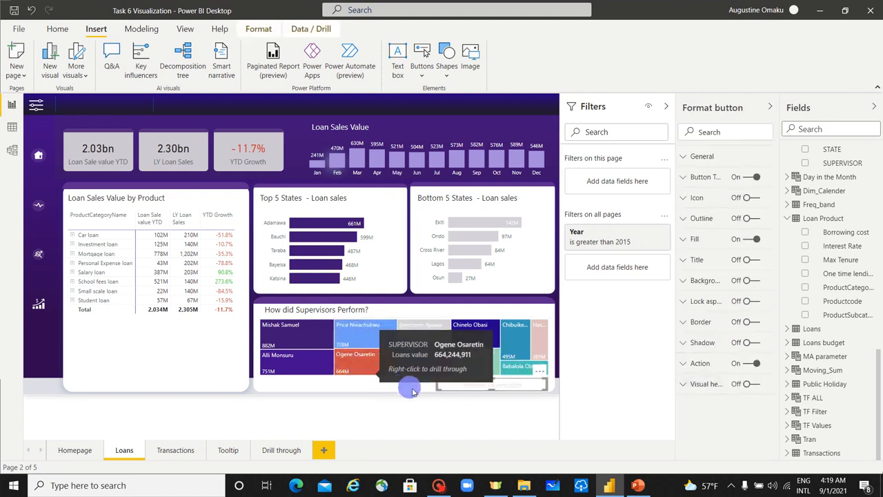
click(292, 335)
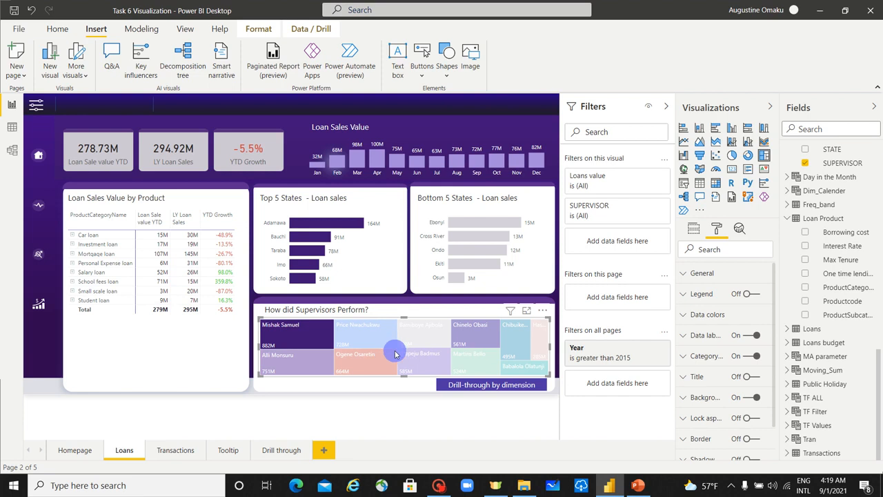
click(275, 451)
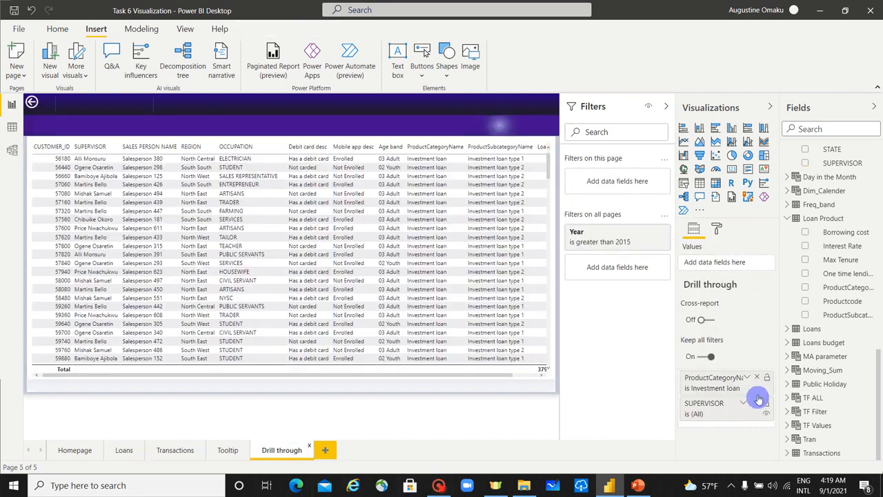
click(757, 378)
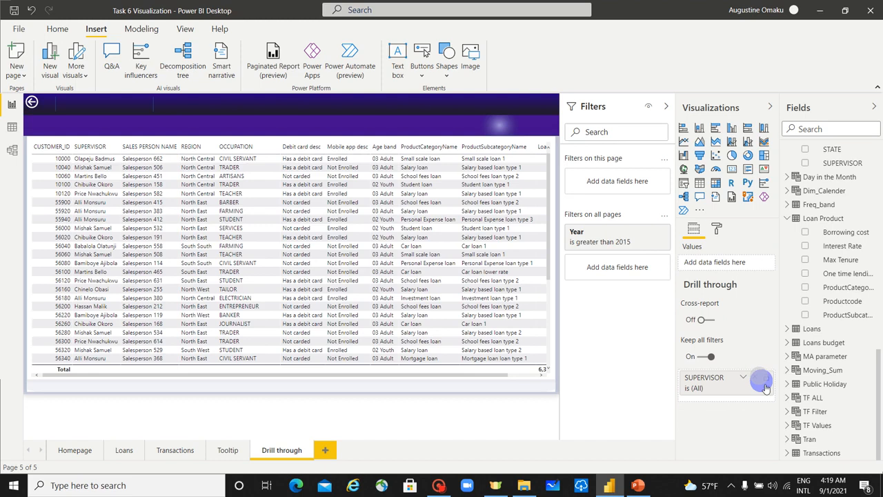
click(119, 452)
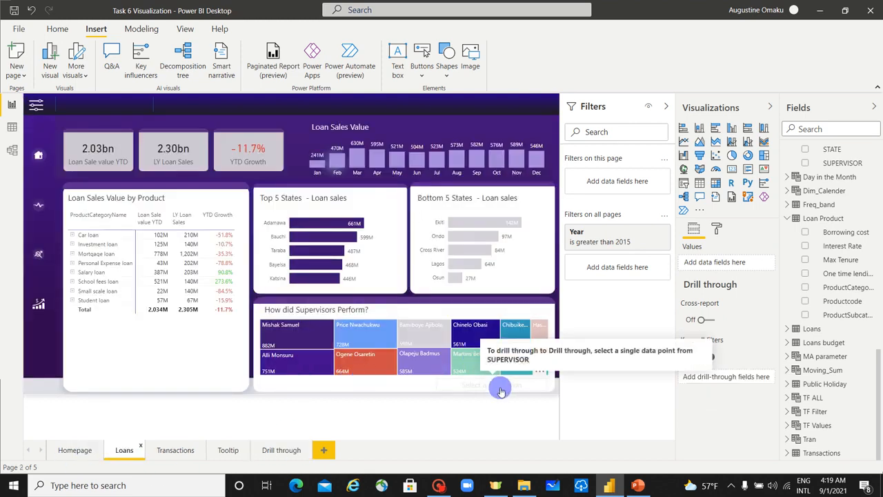
Step: Create a new measure named Drill-through in the Data Viz table and start its formula with the SELECTEDVALUE function
scroll(800, 304, up, 10)
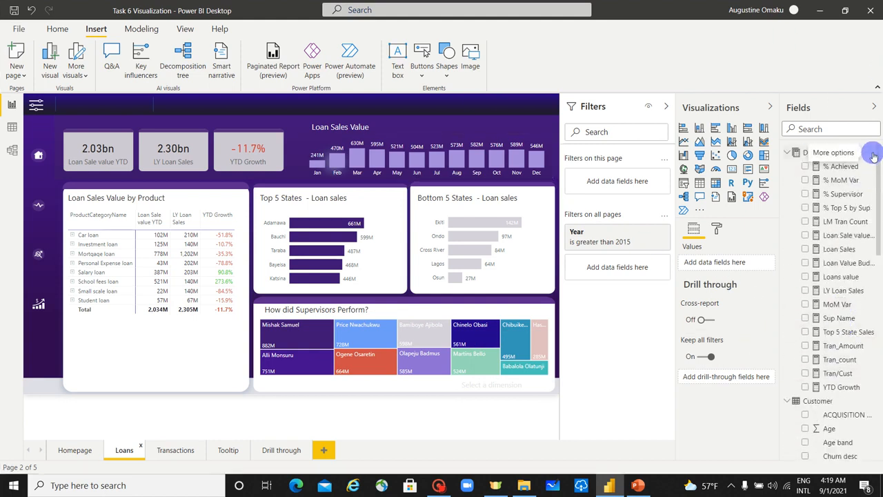
click(871, 153)
key(Escape)
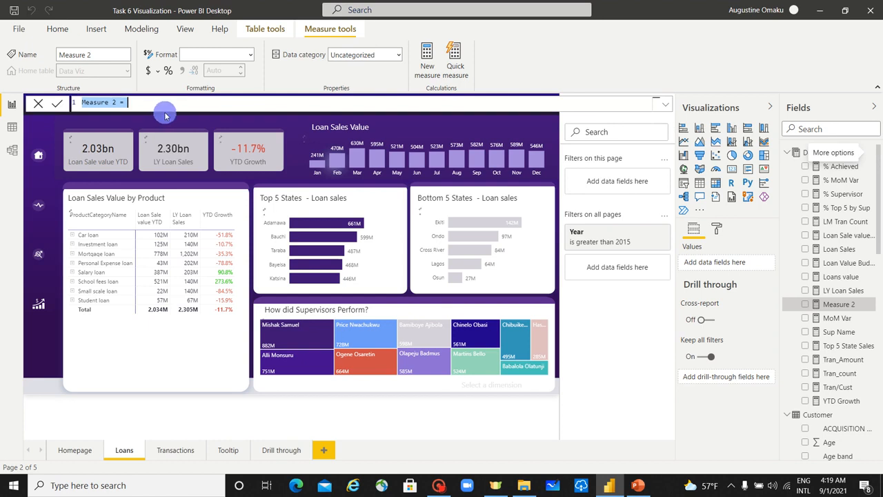
text(D)
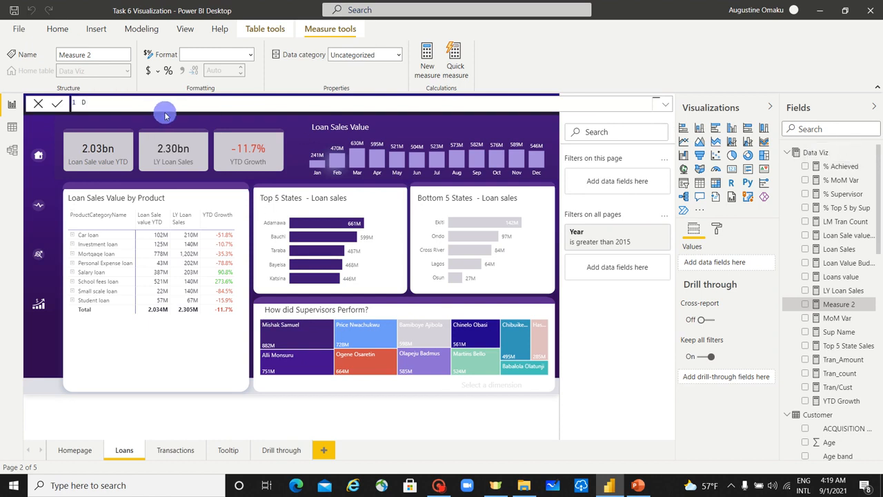
text(rill-through = se)
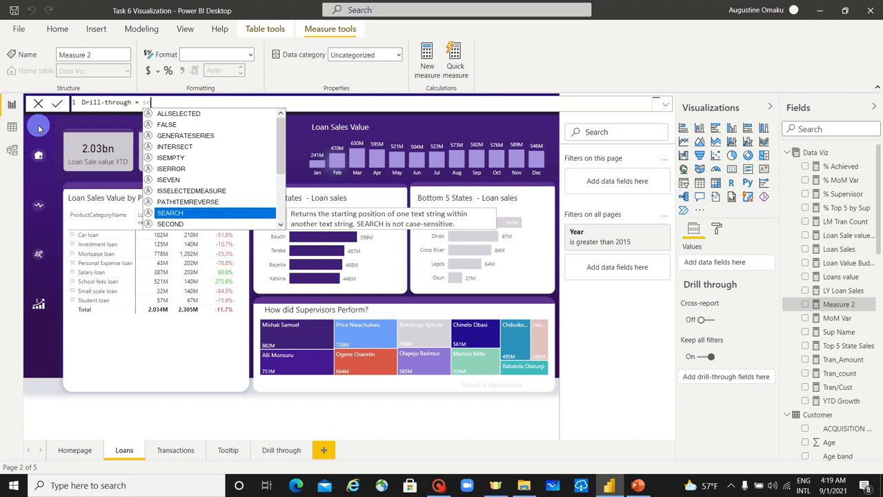
text(lec)
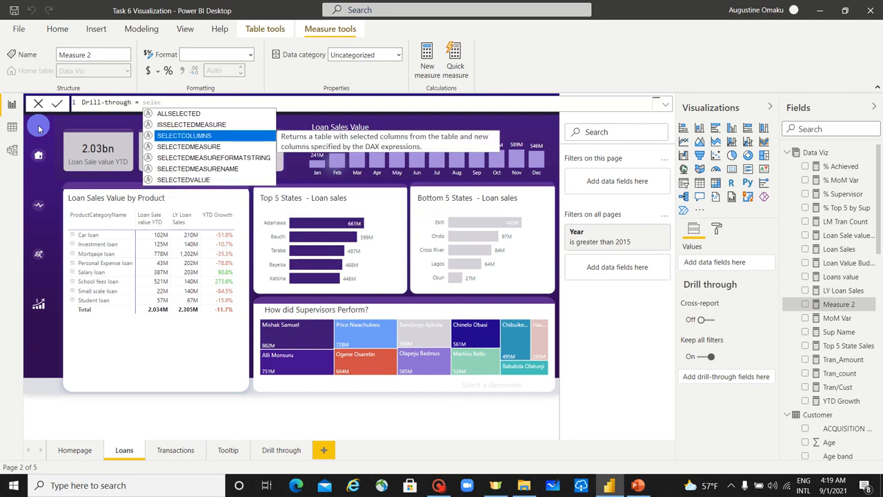
key(Down)
key(Down)
key(Down)
key(Down)
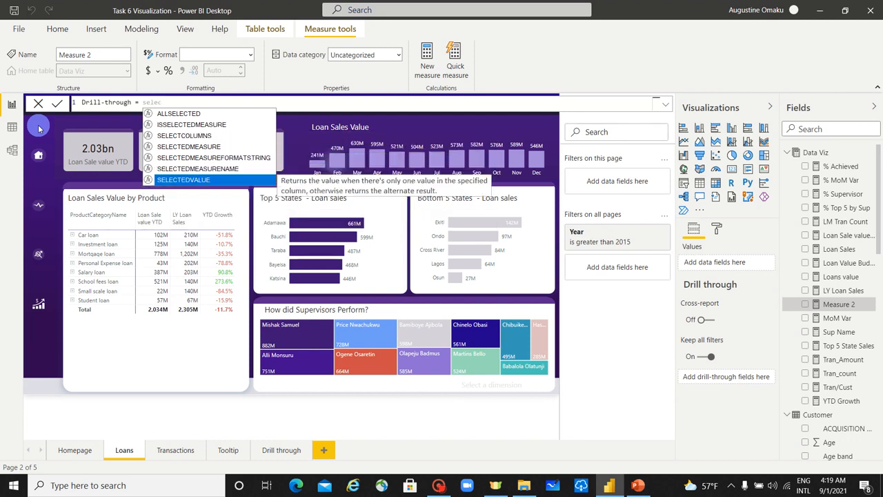
text(ec)
key(Tab)
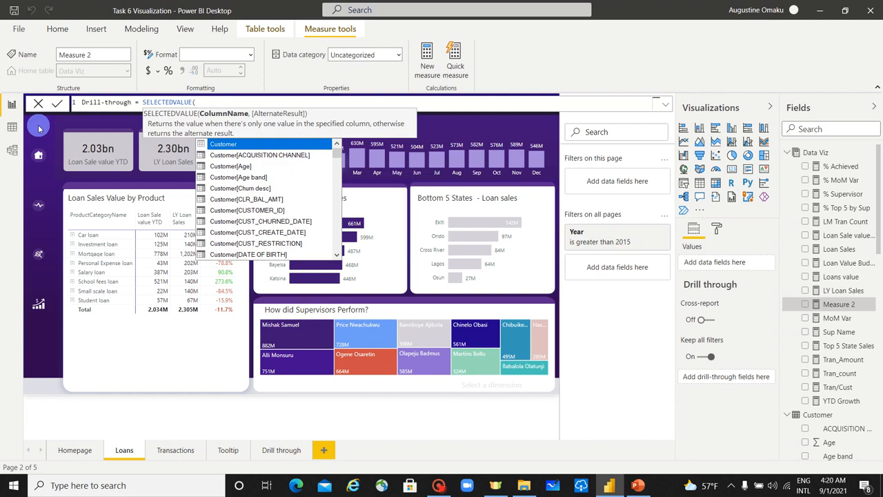
Step: Give SELECTEDVALUE the Customer[SUPERVISOR] column as its argument and commit the Drill-through measure
text(cust)
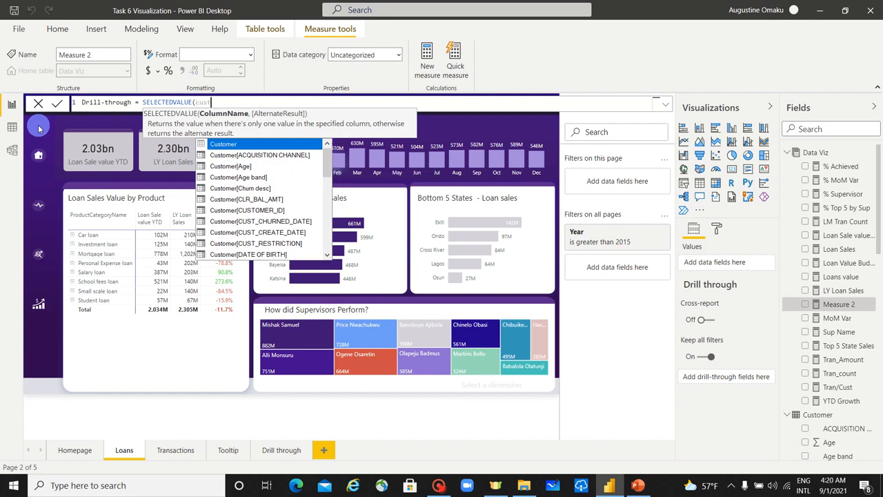
text(omer)
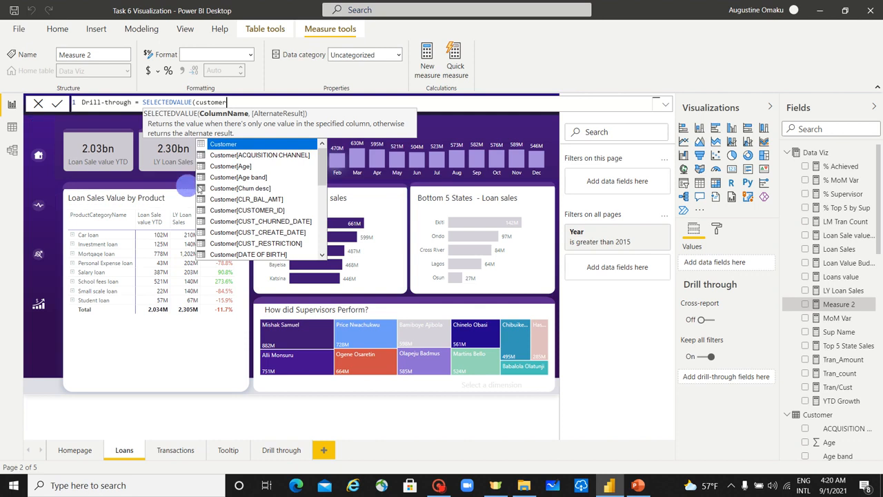
scroll(300, 225, down, 8)
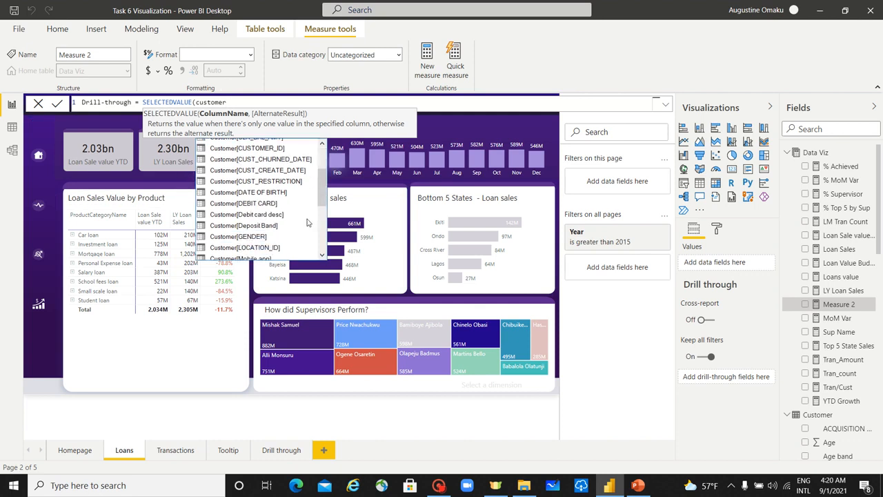
scroll(270, 214, up, 1)
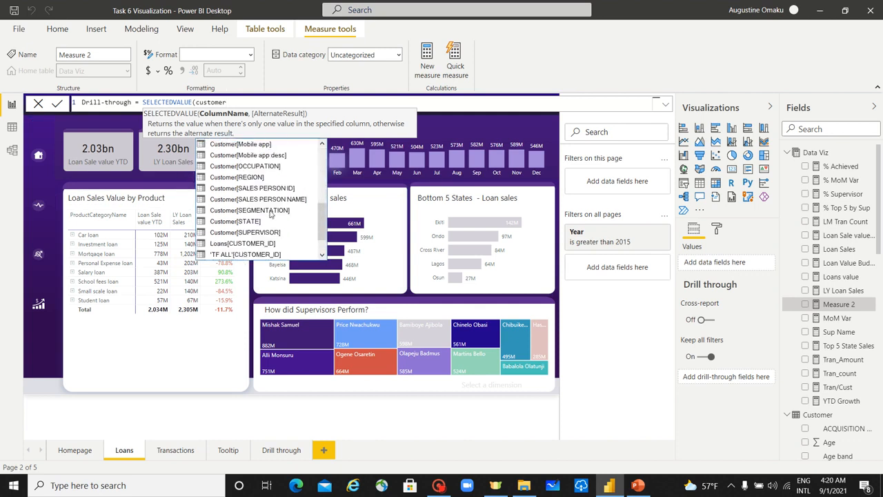
click(274, 232)
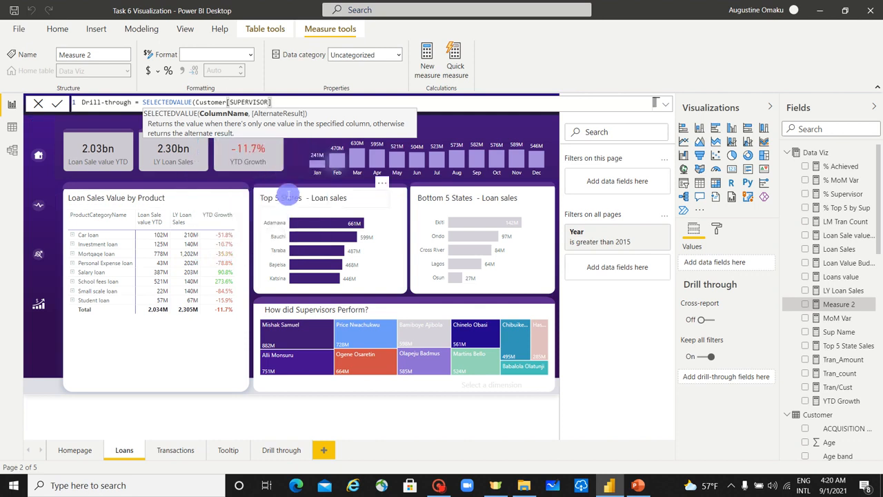
text())
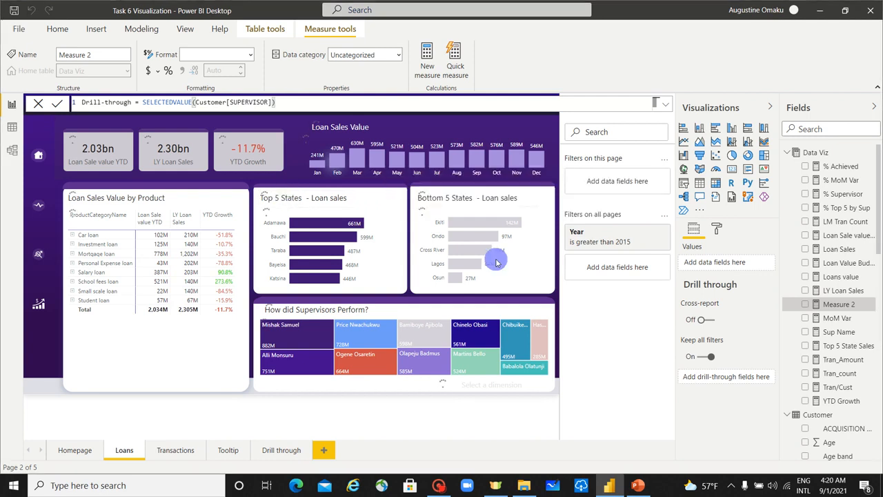
Step: Edit the Drill-through measure so its formula reads "Drill through by" & SELECTEDVALUE(Customer[SUPERVISOR])
click(500, 390)
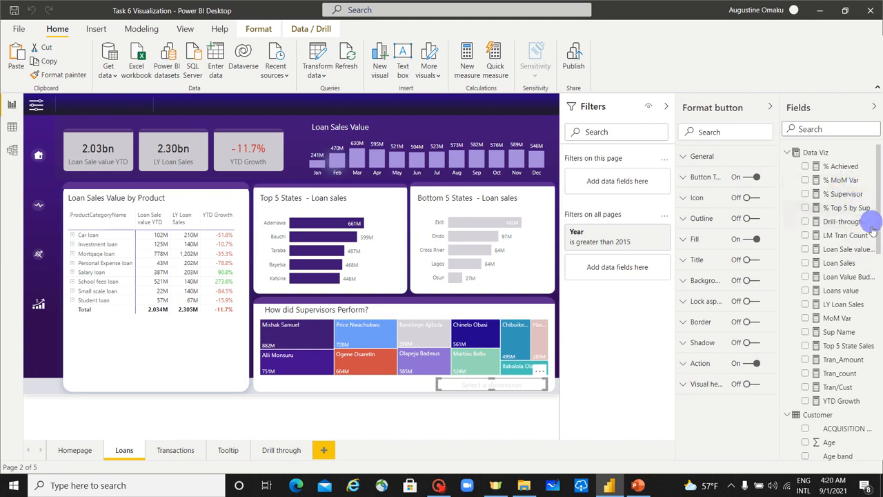
click(838, 221)
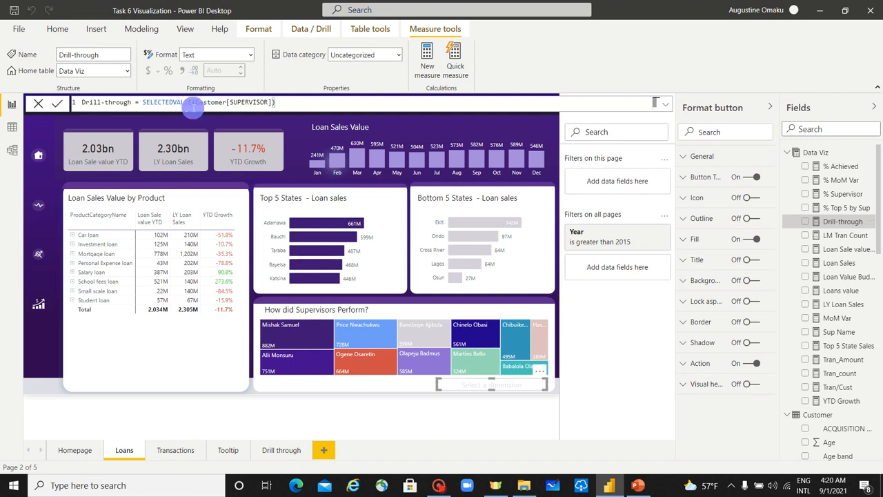
double_click(153, 105)
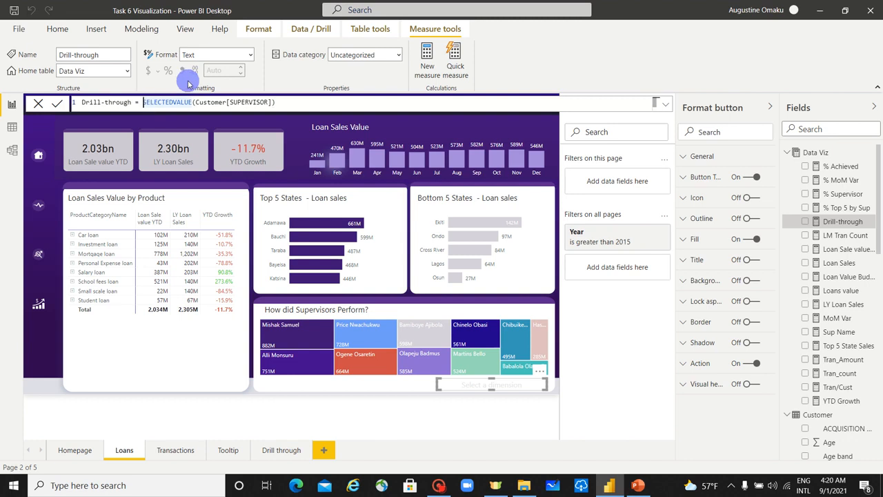
text("")
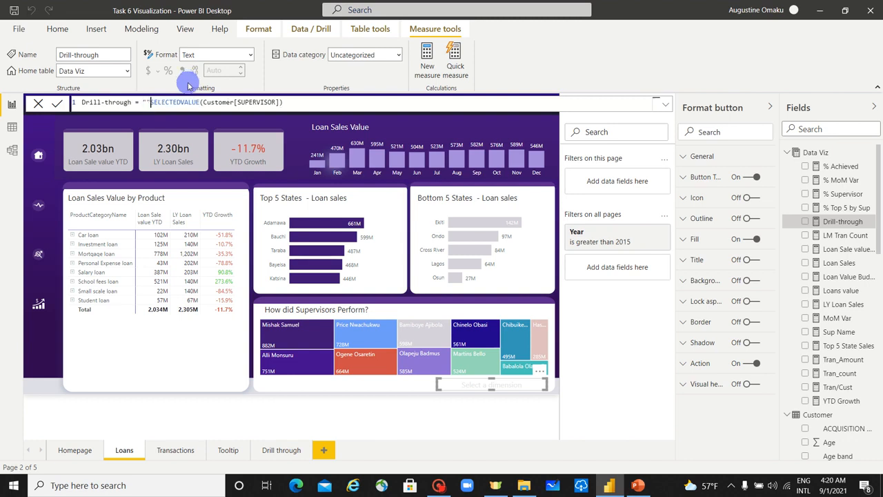
key(BackSpace)
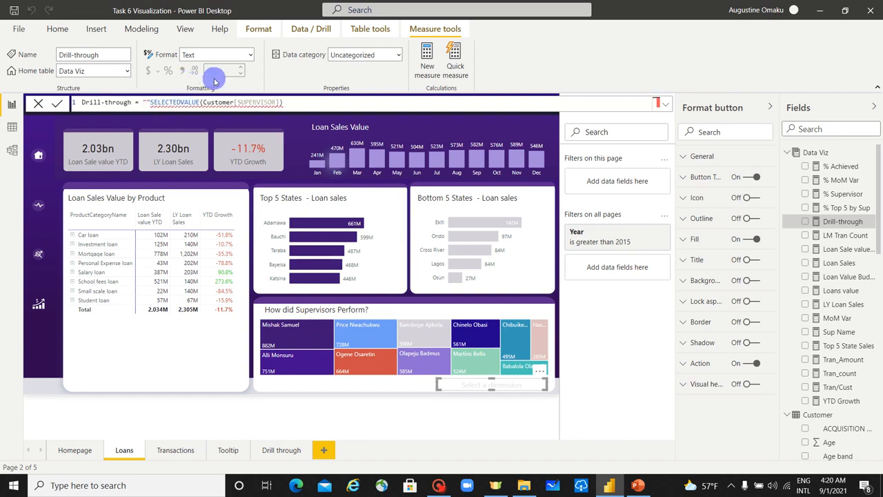
text(Drill)
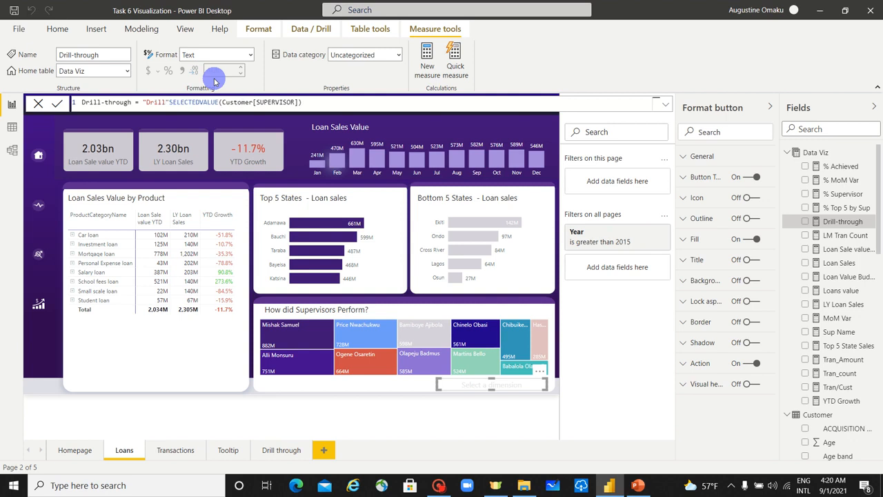
text( through )
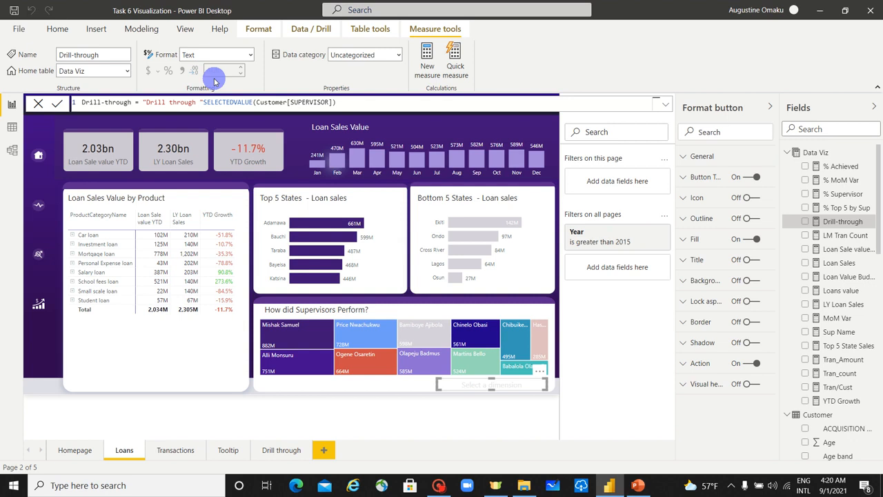
text(by)
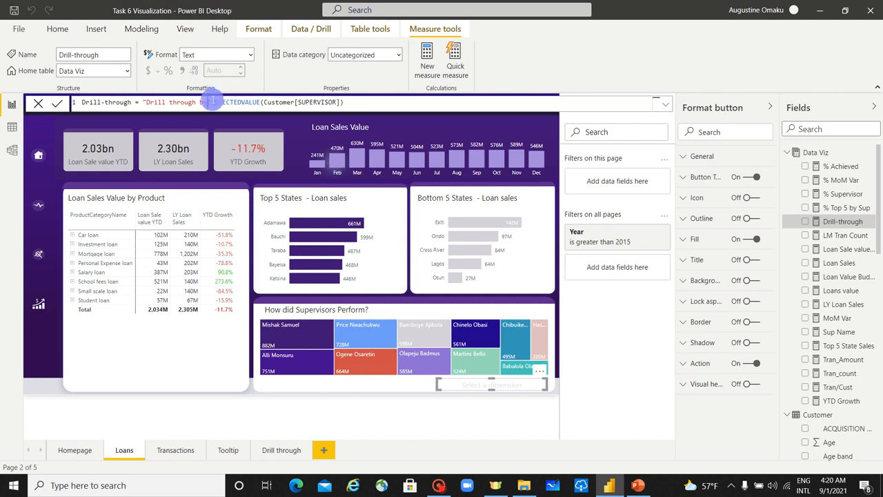
click(212, 101)
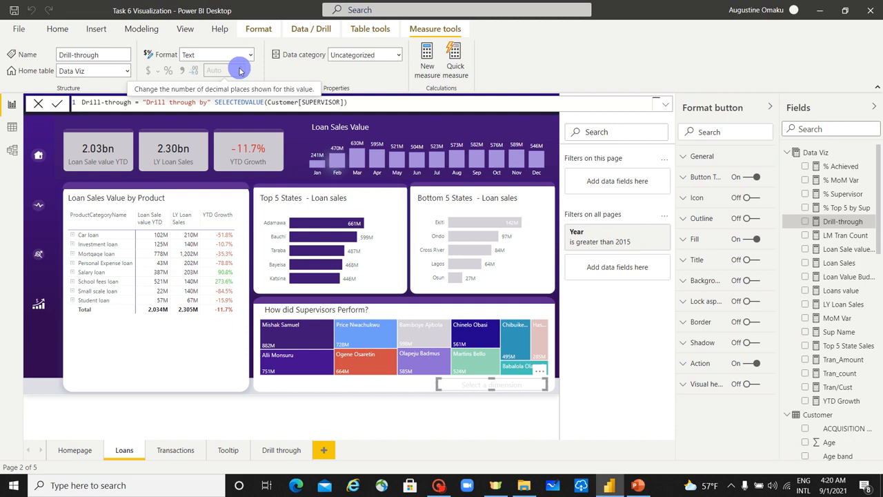
text(&)
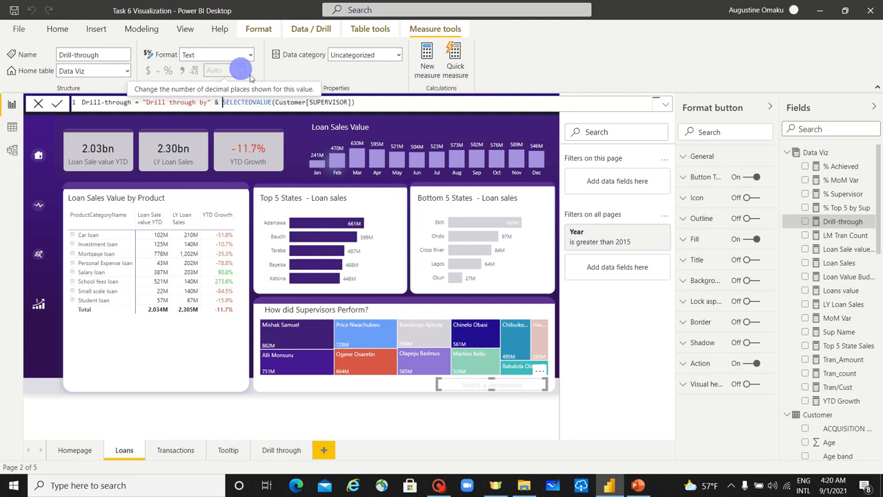
click(389, 103)
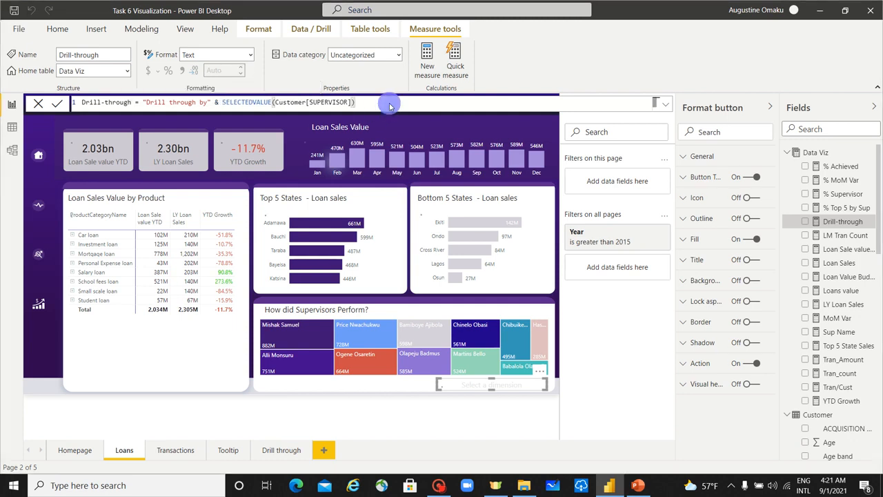
key(Return)
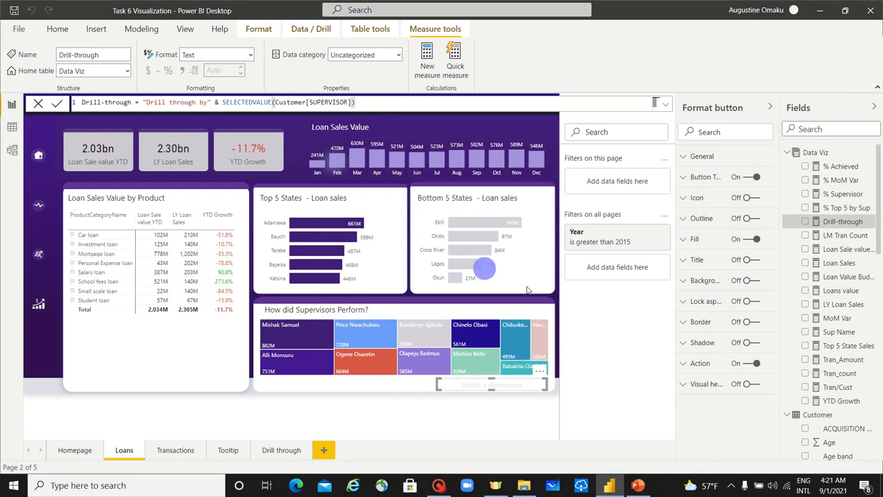
Step: Set the drill-through button's default-state text to be formatted by field value, based on the Drill-through measure in the Data Viz table
click(688, 181)
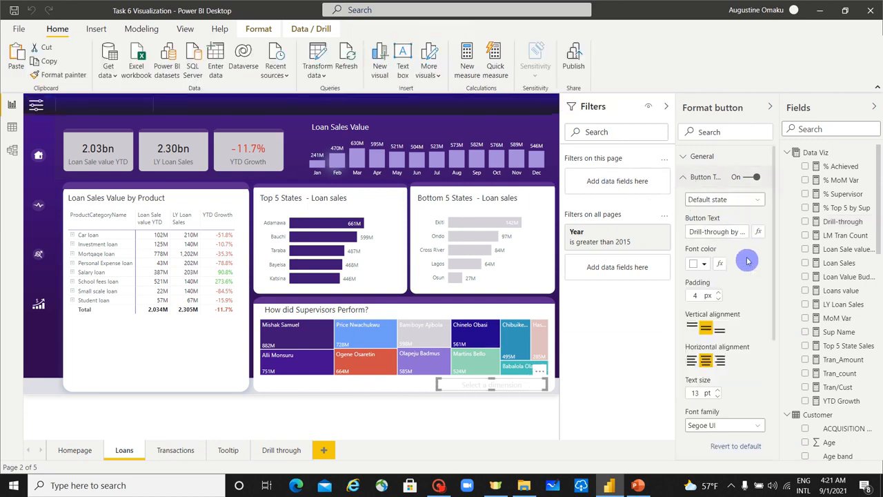
click(721, 232)
drag(717, 232, 762, 235)
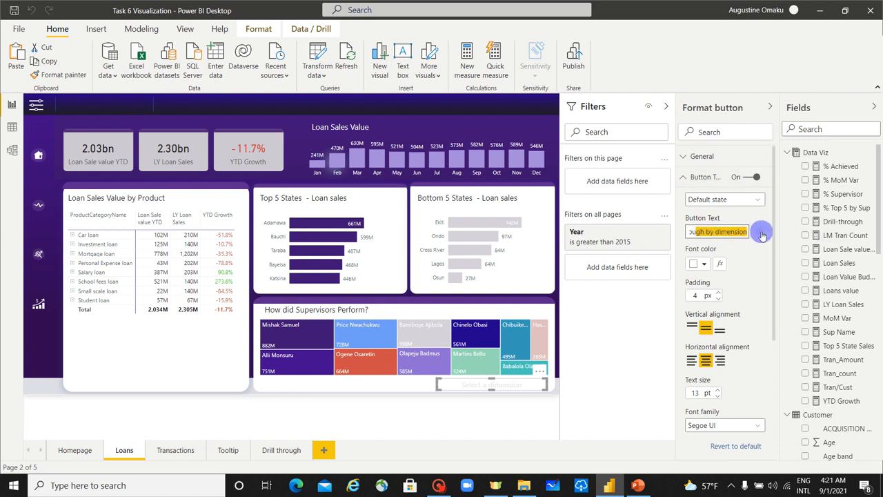
click(759, 232)
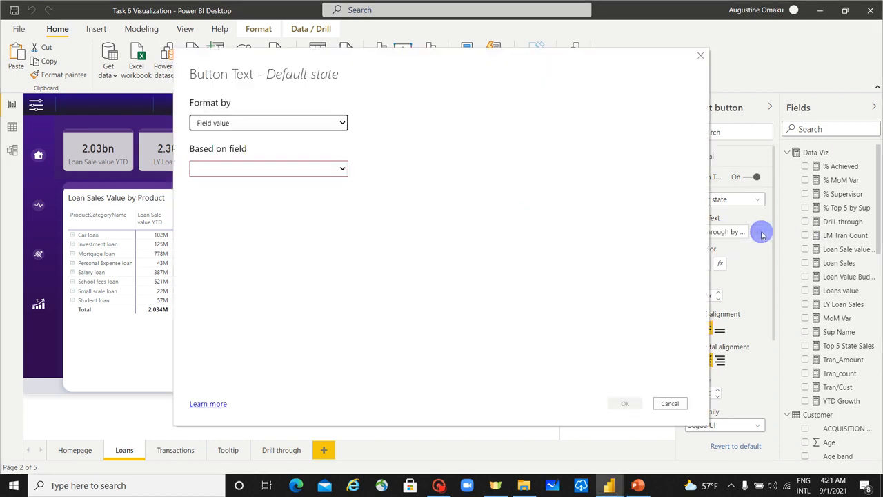
click(283, 125)
click(282, 126)
click(266, 169)
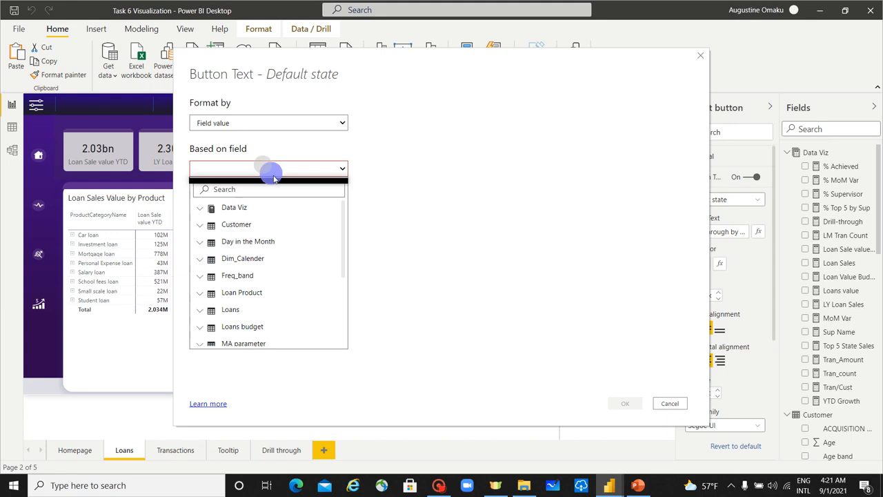
click(200, 207)
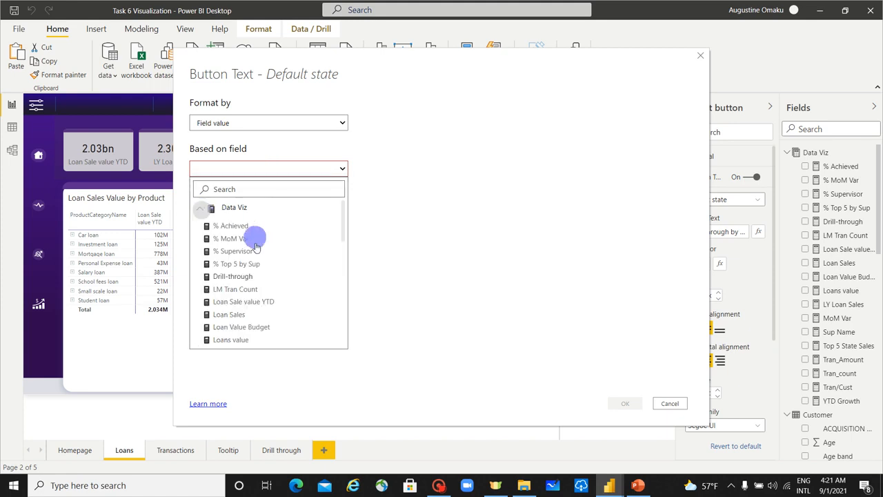
scroll(255, 246, down, 5)
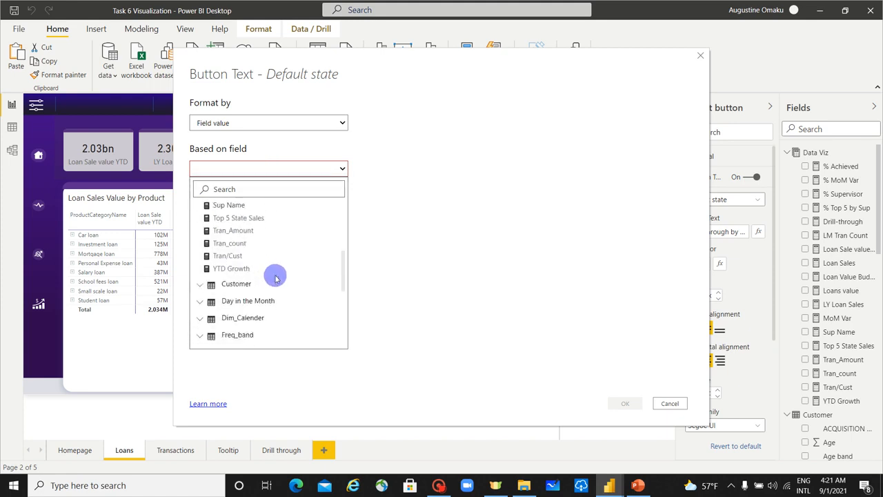
scroll(276, 277, up, 5)
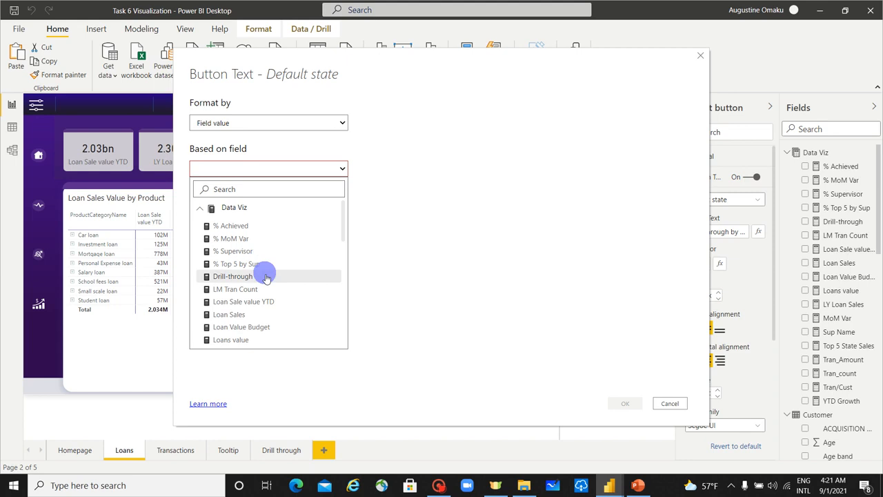
click(266, 277)
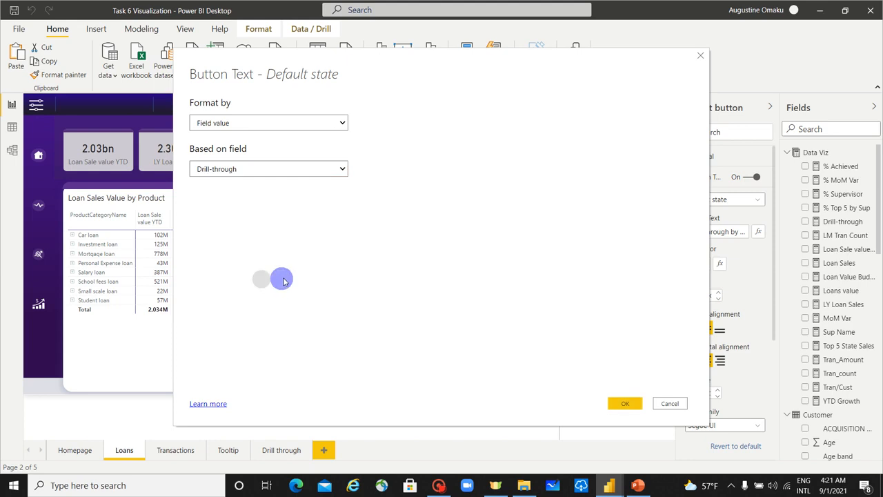
click(634, 404)
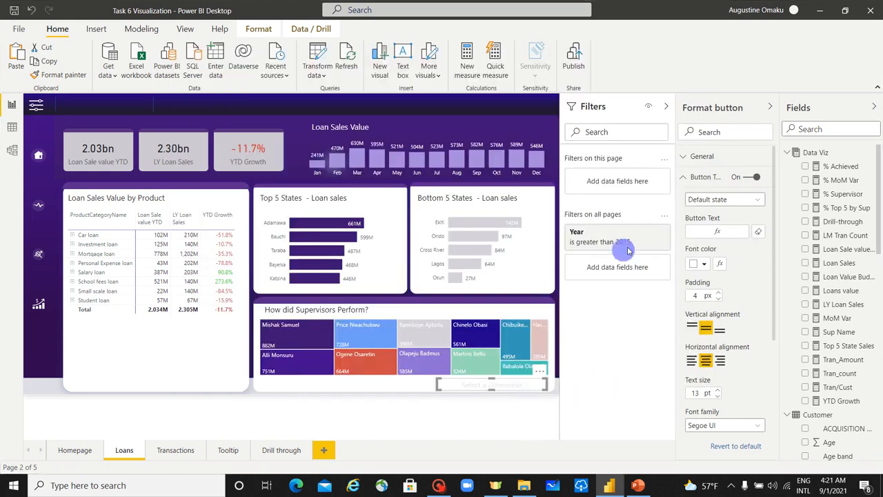
Step: Check the drill-through button's dynamic label with the largest supervisor tile selected in the treemap
click(287, 336)
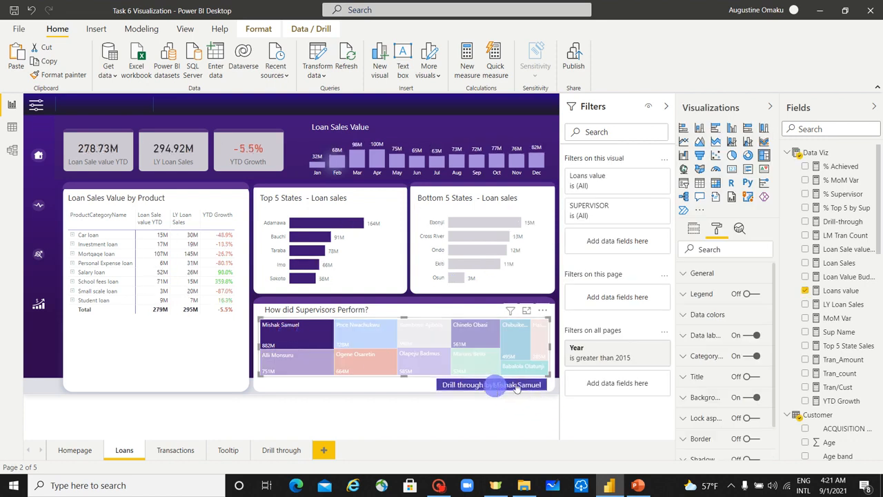
click(847, 291)
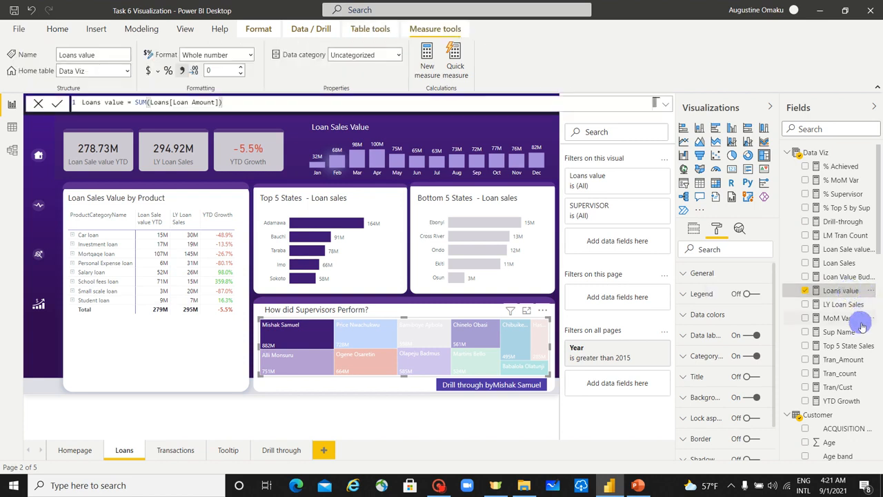
click(533, 385)
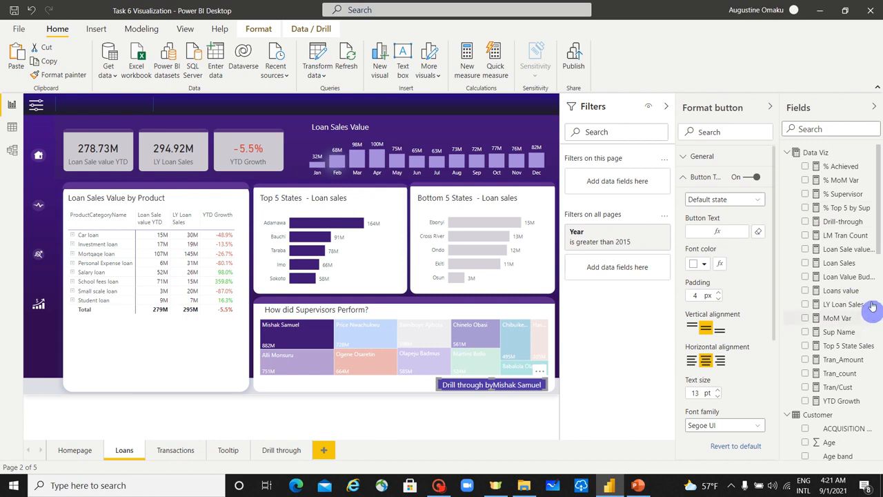
Step: Edit the Drill-through measure so its formula reads "Drill through by" & " " & SELECTEDVALUE(Customer[SUPERVISOR])
click(842, 222)
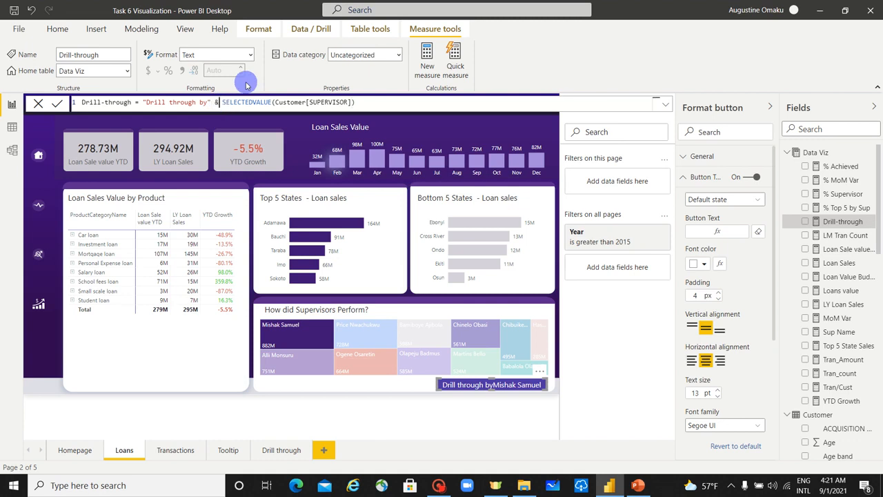
text("")
click(210, 102)
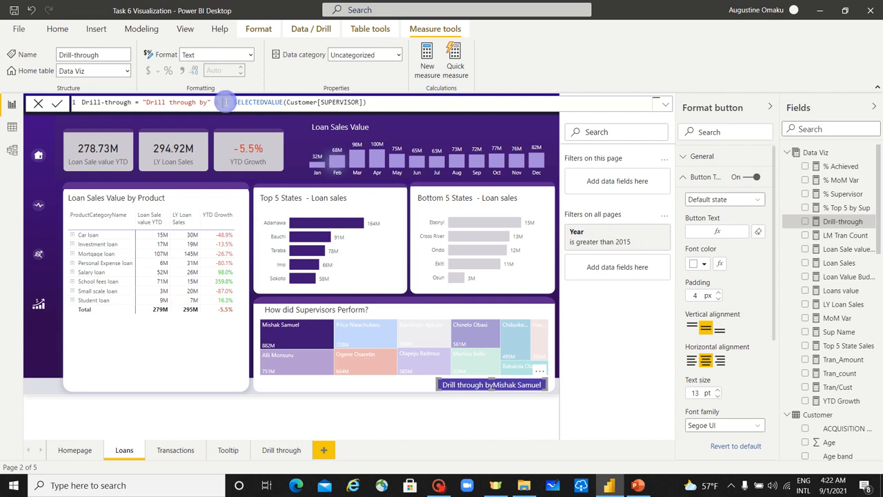
click(227, 103)
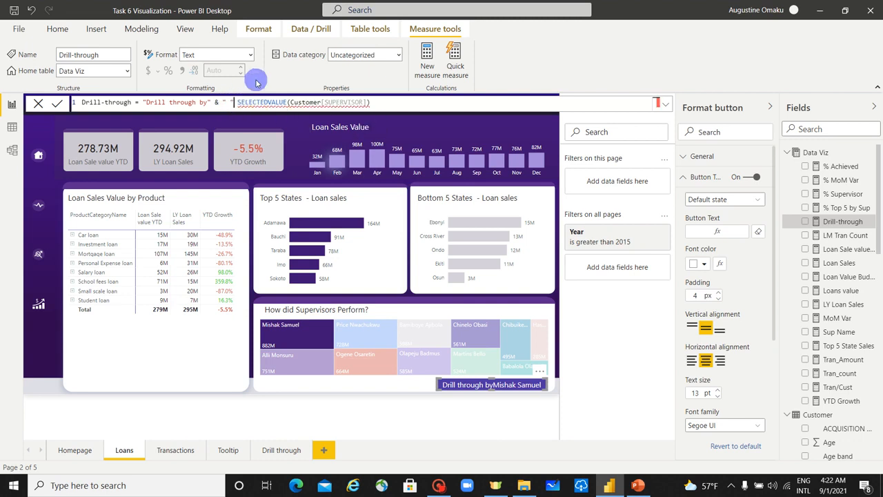
text(&)
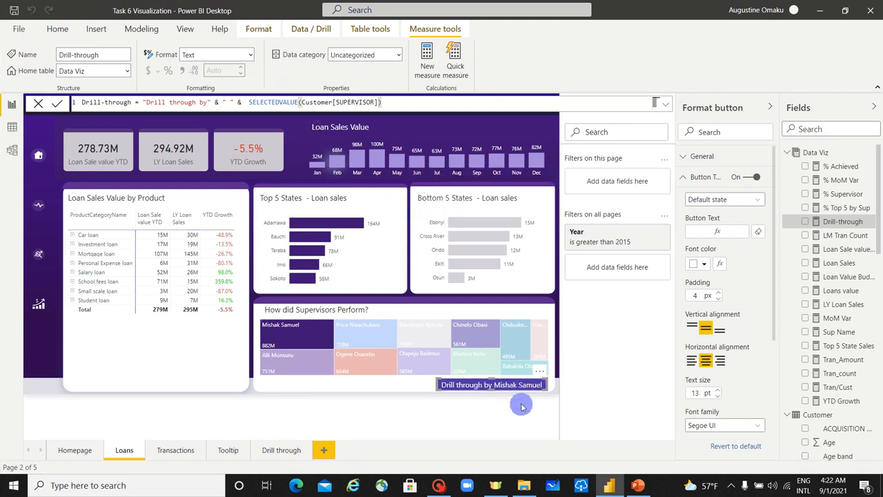
Step: Widen the drill-through button slightly to give its label more room, and deselect it
drag(439, 390, 431, 390)
click(465, 400)
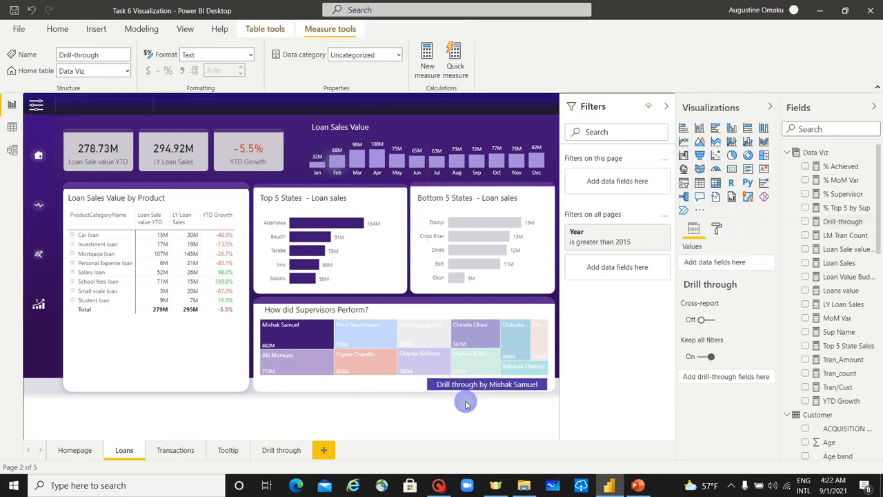
Step: Test the button's label with the 751M and 495M supervisor tiles, and drill through on the 495M supervisor
click(319, 370)
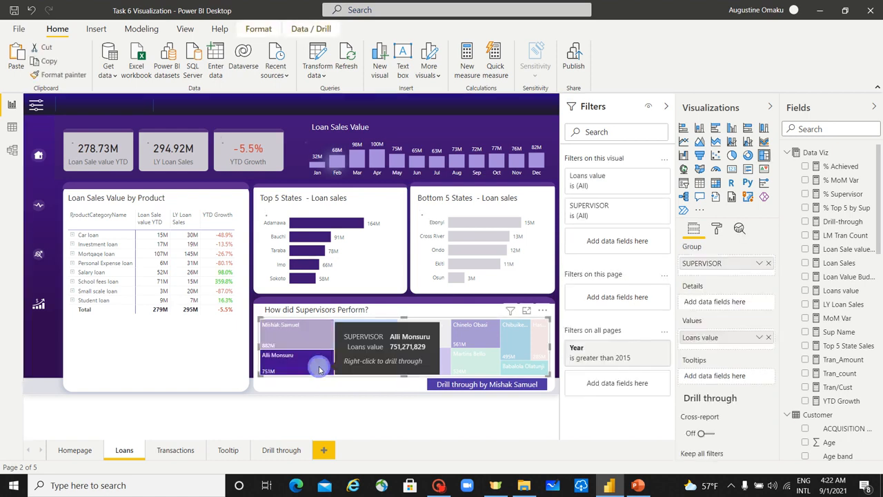
click(526, 341)
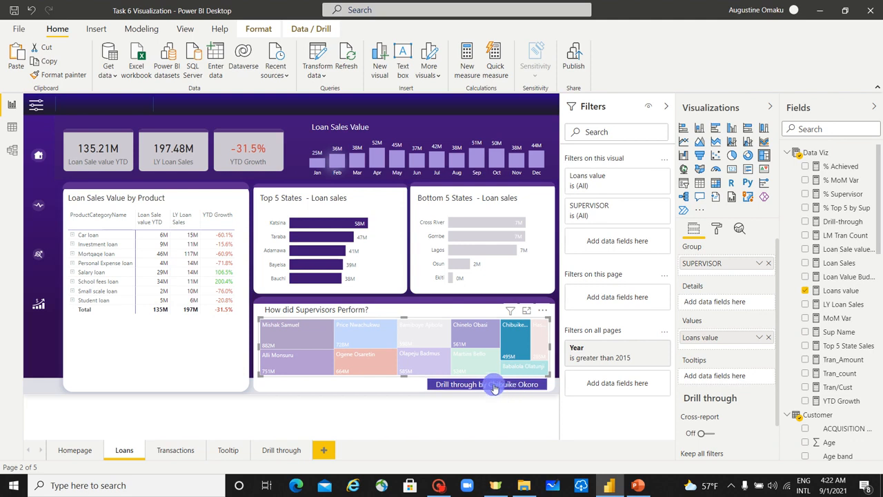
click(494, 387)
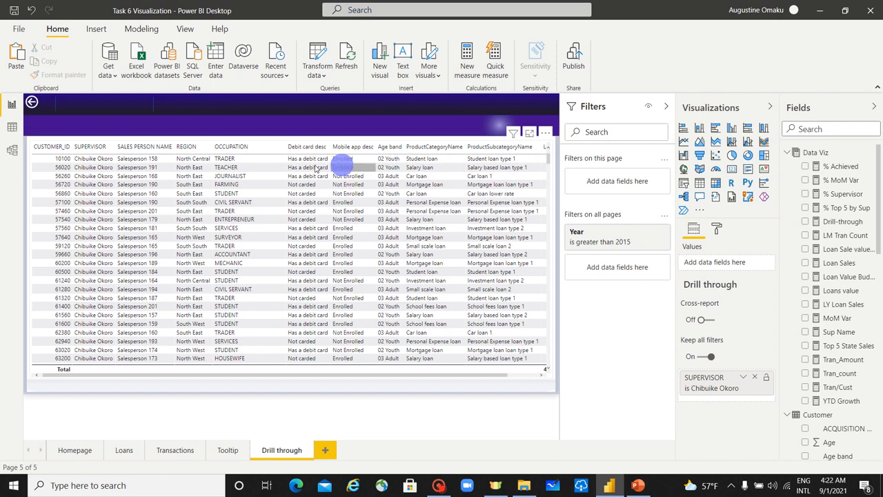
Step: Return from the Drill through page to the Loans page and collapse the Filters pane
ctrl+click(30, 104)
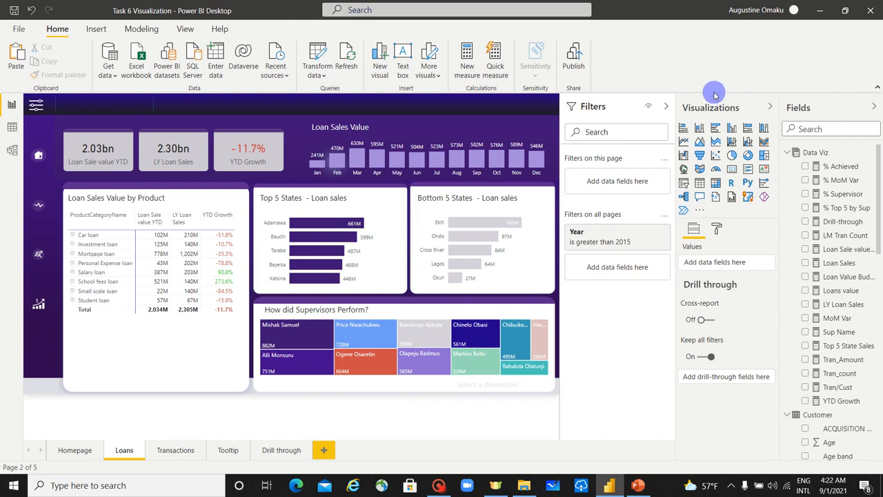
click(666, 107)
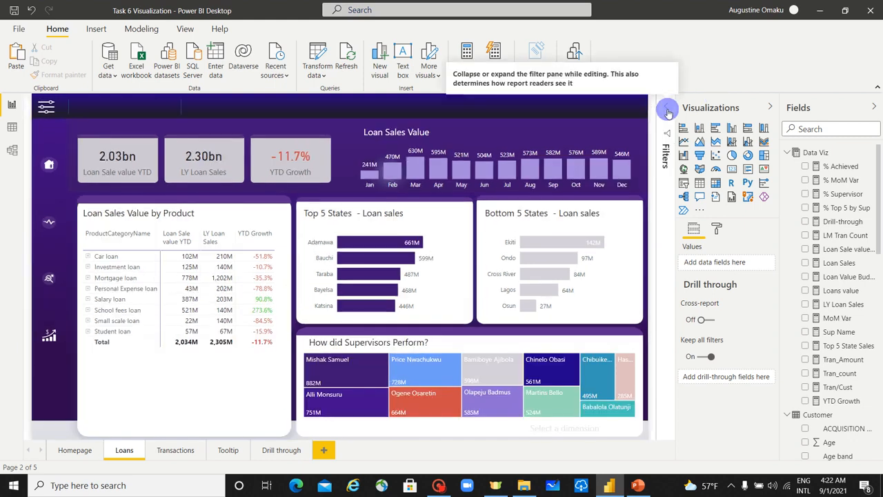